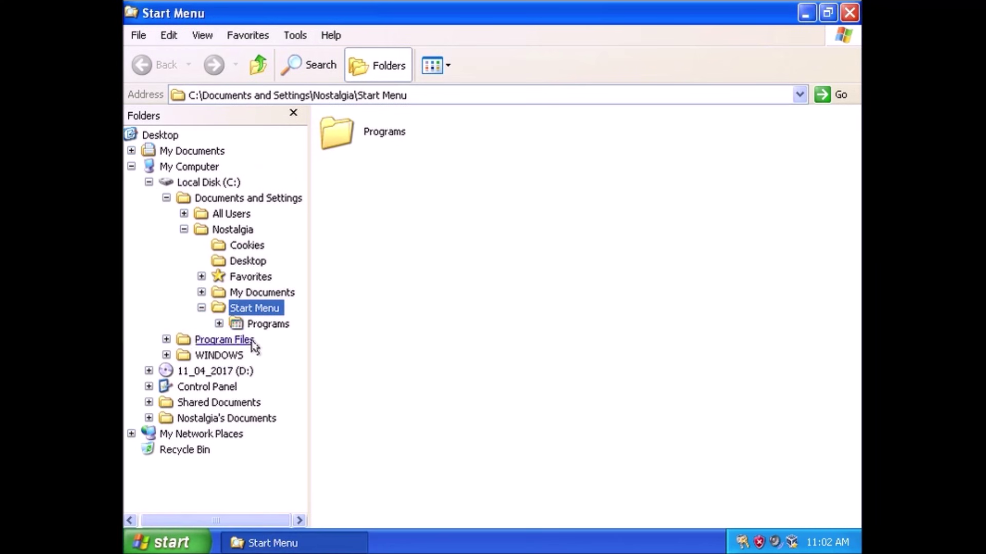
# Run the SP3 installer from D:, accept the license, install it, and finish to restart Windows.
pyautogui.click(216, 196)
pyautogui.doubleClick(380, 223)
pyautogui.click(806, 14)
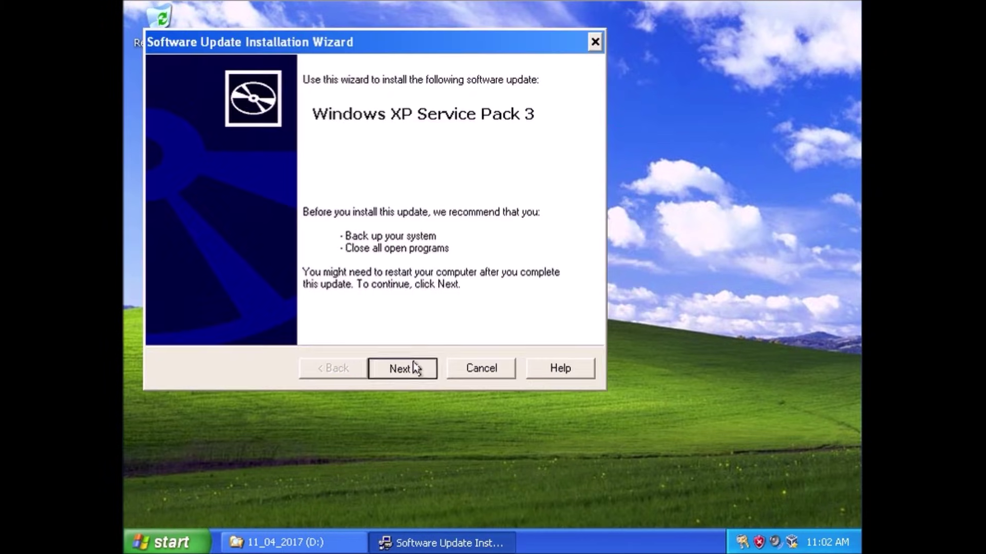
pyautogui.click(407, 367)
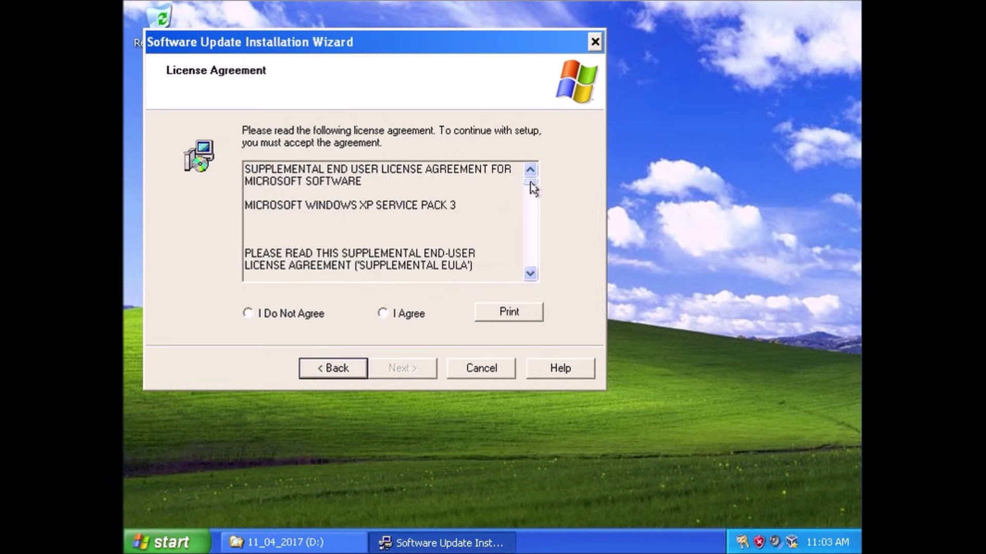
pyautogui.moveTo(533, 189); pyautogui.dragTo(533, 277)
pyautogui.click(409, 313)
pyautogui.click(400, 371)
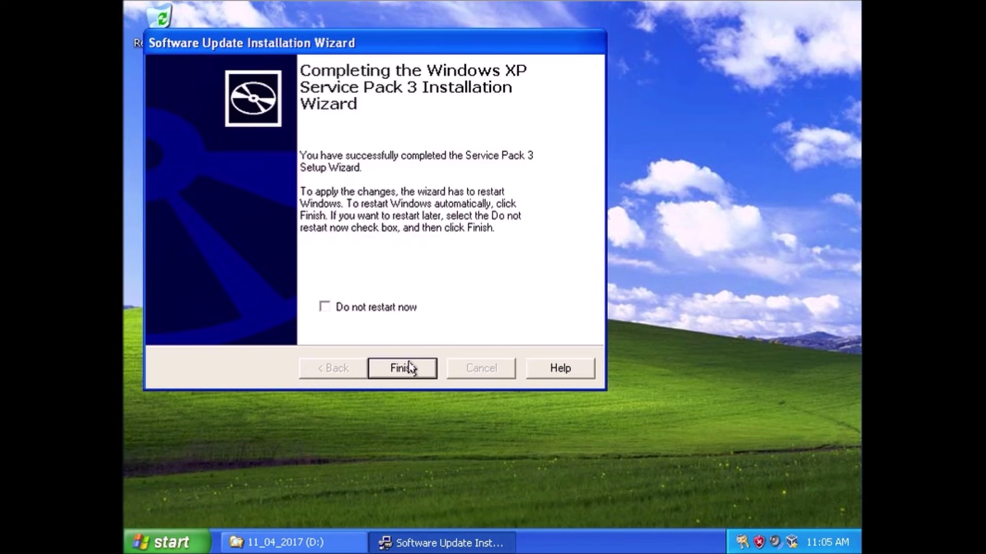
pyautogui.click(412, 368)
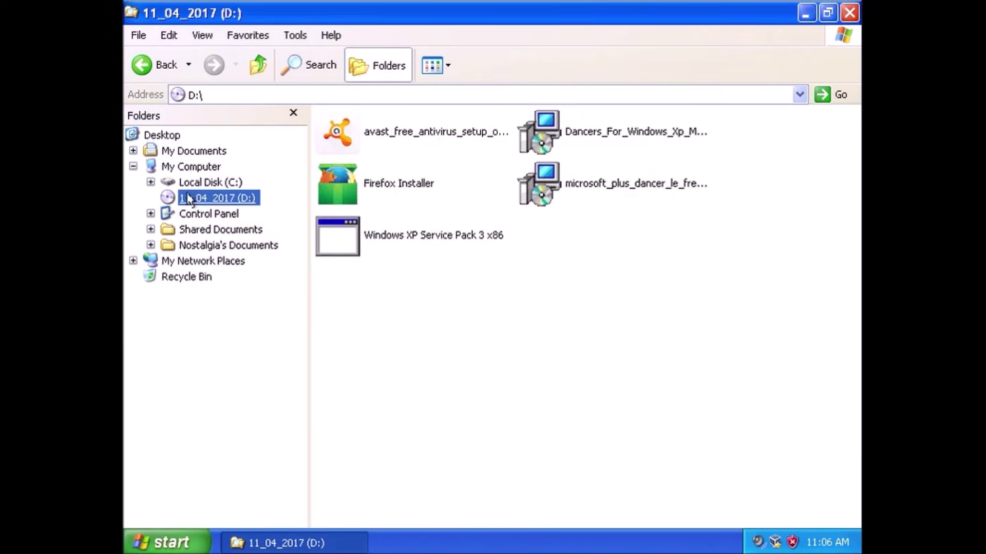
# Install Avast from D: with the Minimal protection preset and no Google Toolbar.
pyautogui.doubleClick(418, 129)
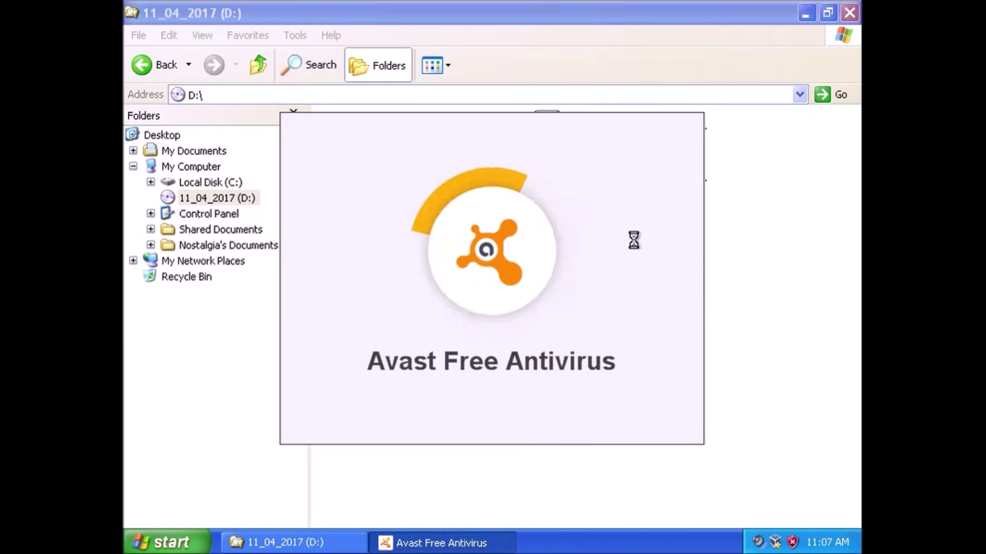
pyautogui.click(805, 14)
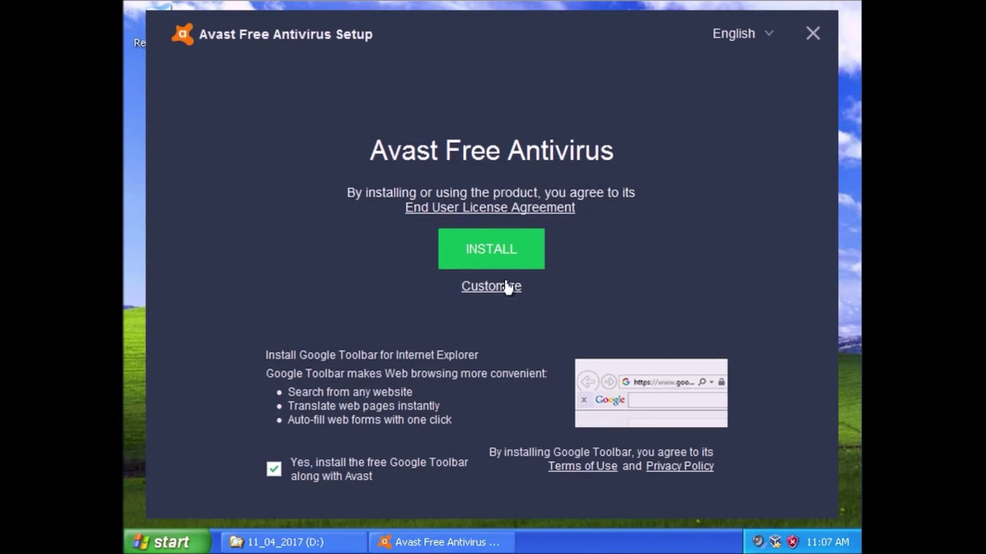
pyautogui.click(273, 471)
pyautogui.click(492, 286)
pyautogui.click(473, 267)
pyautogui.click(478, 285)
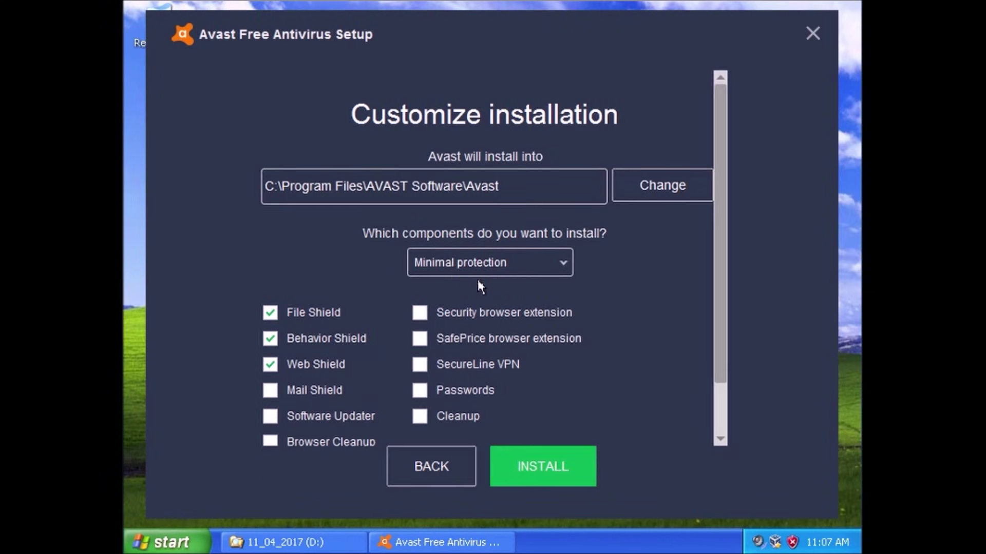
pyautogui.click(544, 465)
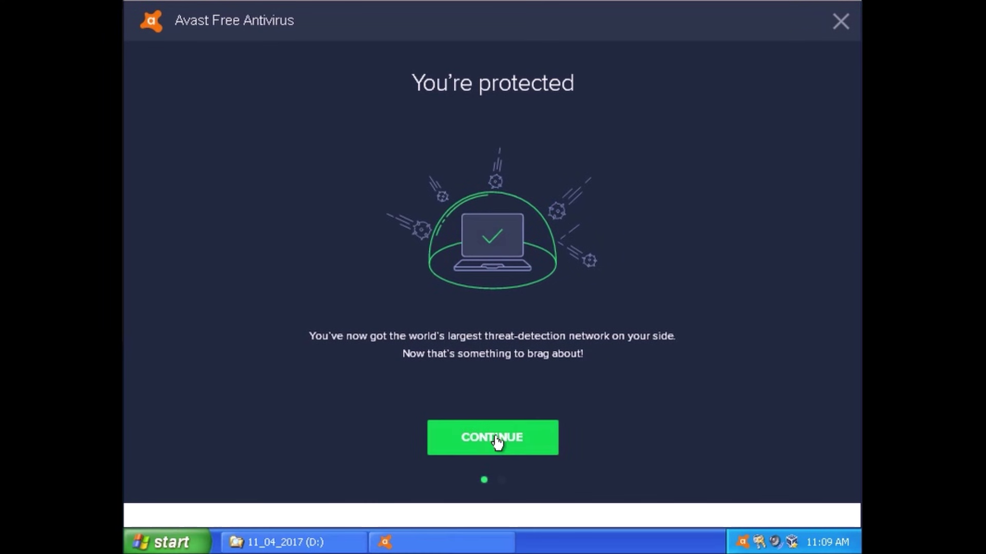
# Skip Avast's first scan, then update virus definitions and the program from Settings > Update.
pyautogui.click(495, 437)
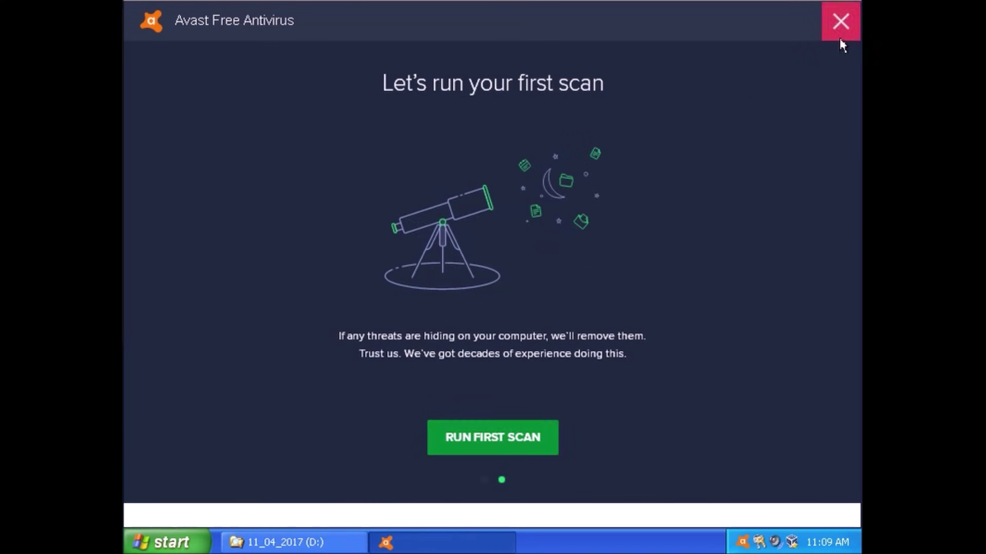
pyautogui.click(841, 21)
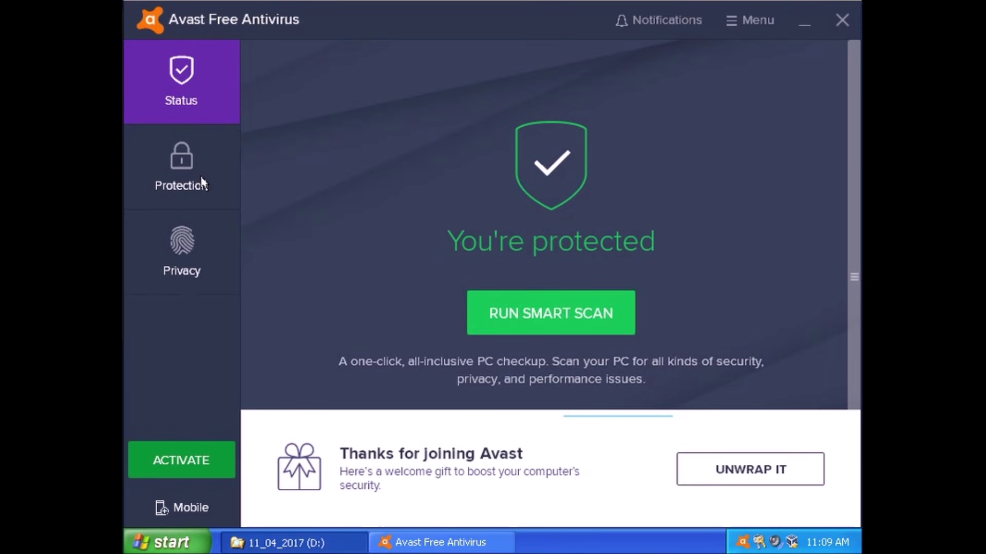
pyautogui.click(752, 20)
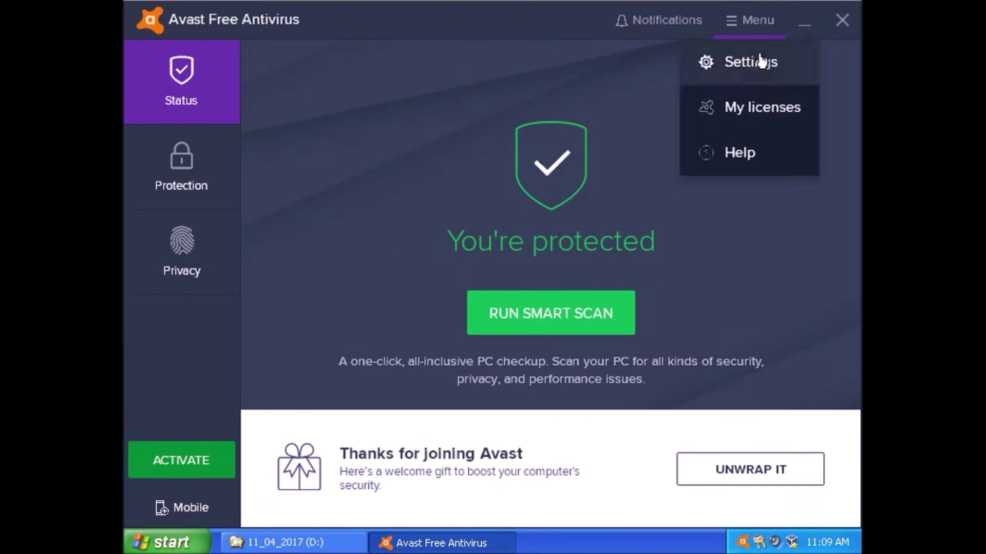
pyautogui.click(762, 61)
pyautogui.click(163, 204)
pyautogui.click(783, 126)
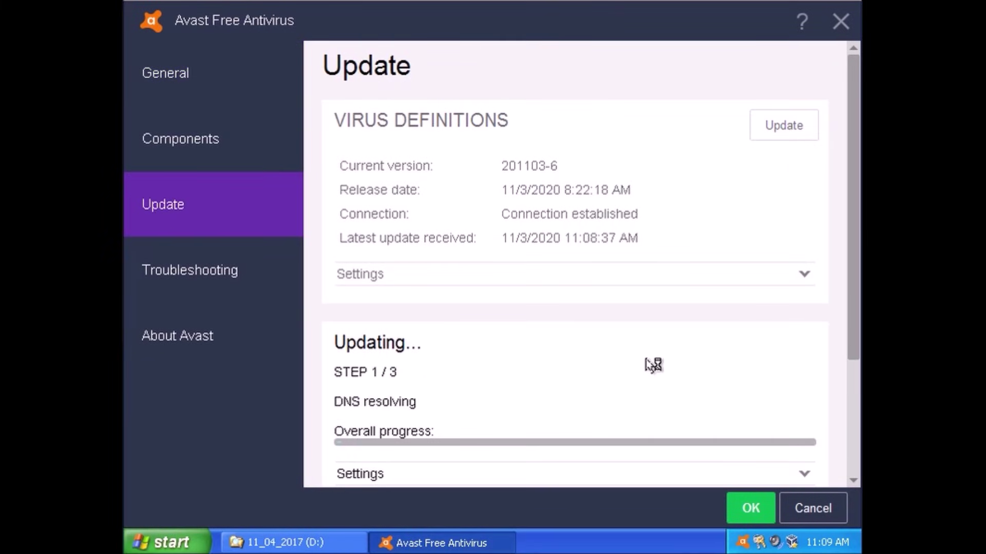
pyautogui.click(774, 135)
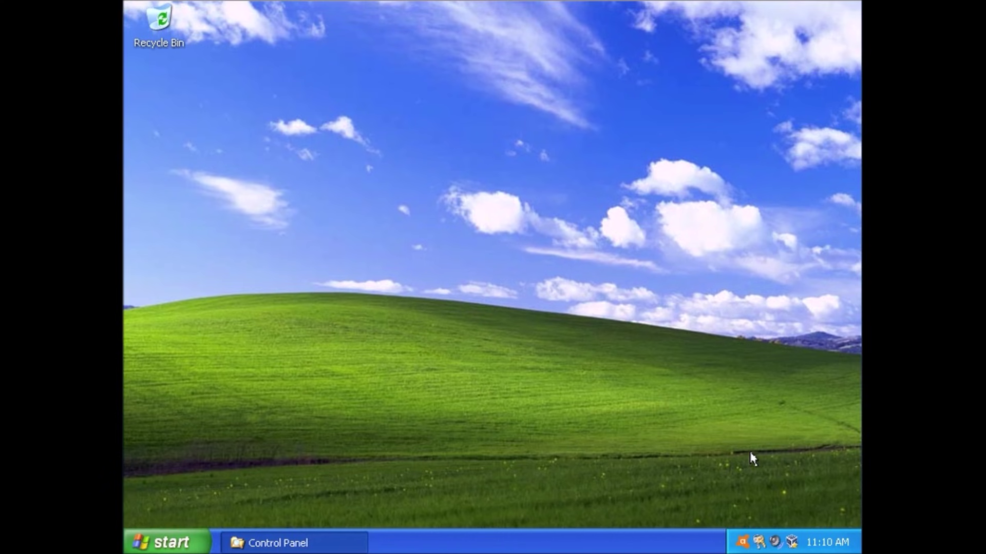
pyautogui.rightClick(159, 542)
# Browse from the Start Menu folder to the D: drive and launch RoyTam Browser Installer.
pyautogui.click(226, 448)
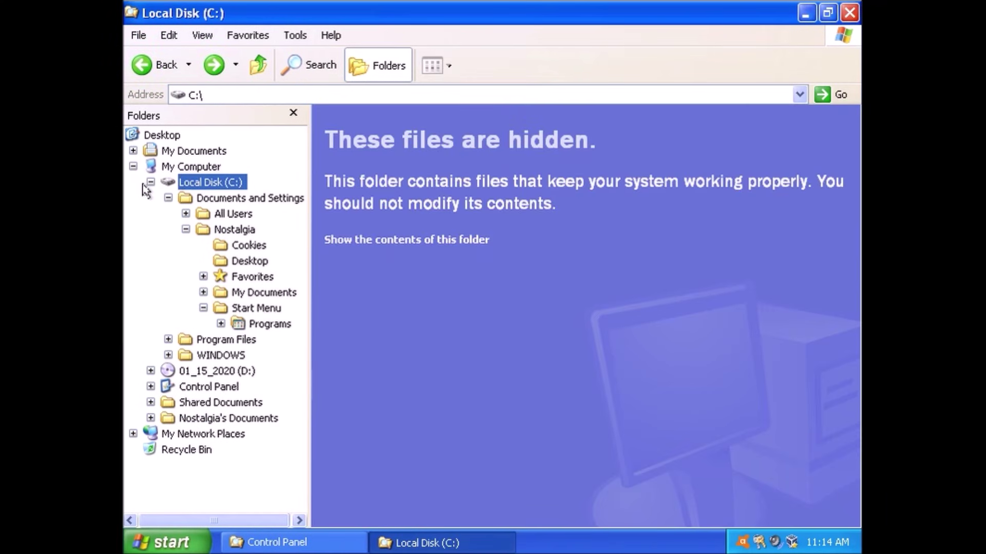
pyautogui.click(151, 182)
pyautogui.click(215, 198)
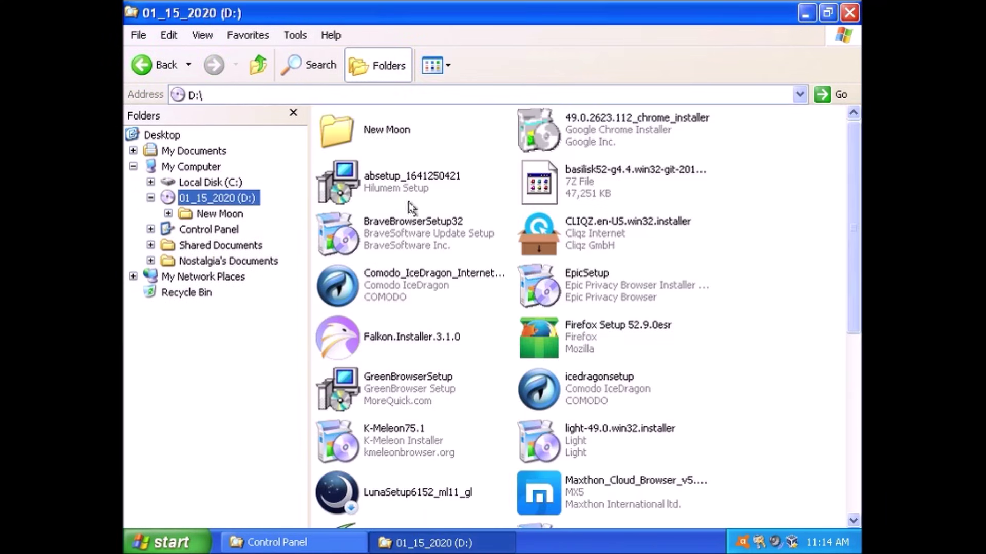
pyautogui.click(856, 522)
pyautogui.scroll(-5, 856, 521)
pyautogui.doubleClick(419, 398)
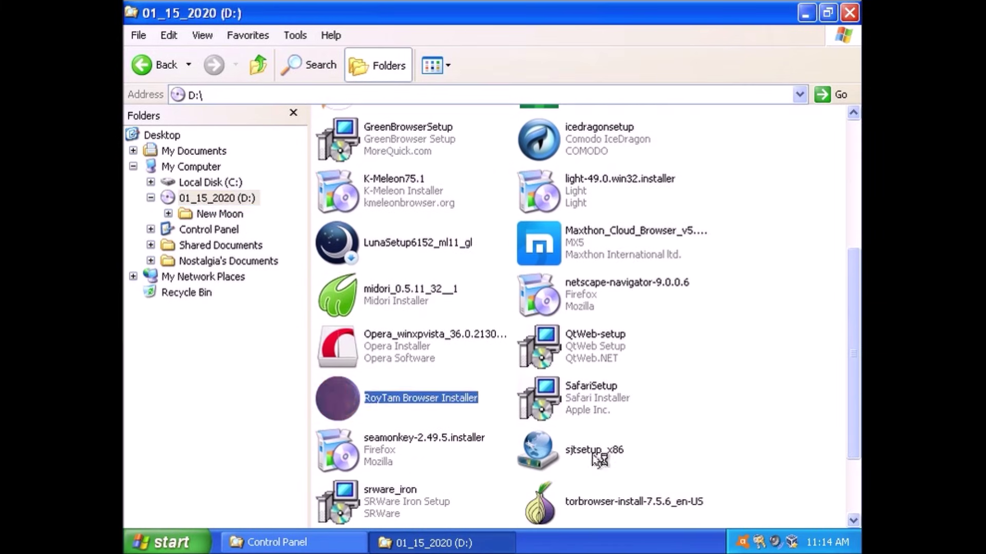
# In the installer choose New Moon (2) and the x86 build (1), then decline another browser (N).
pyautogui.press('Return')
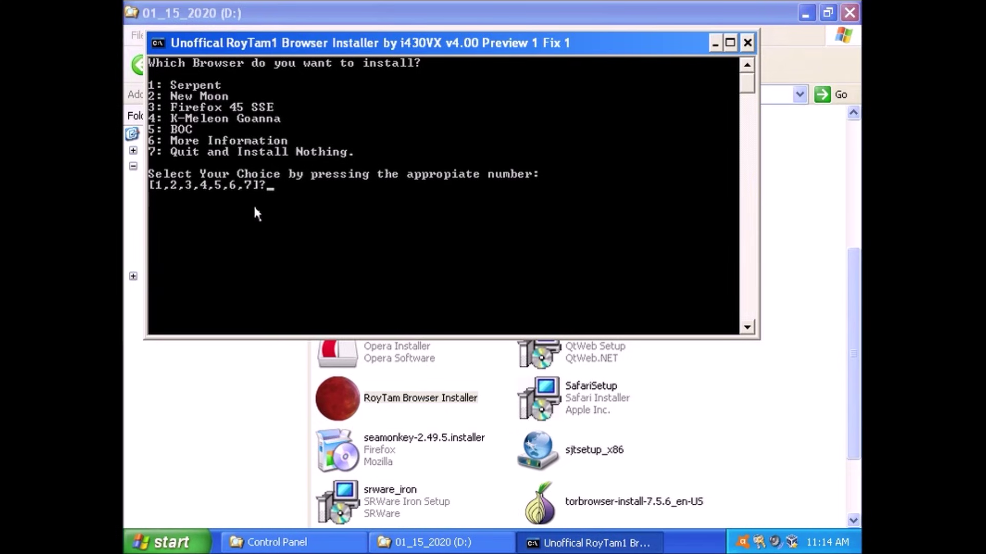
pyautogui.press('2')
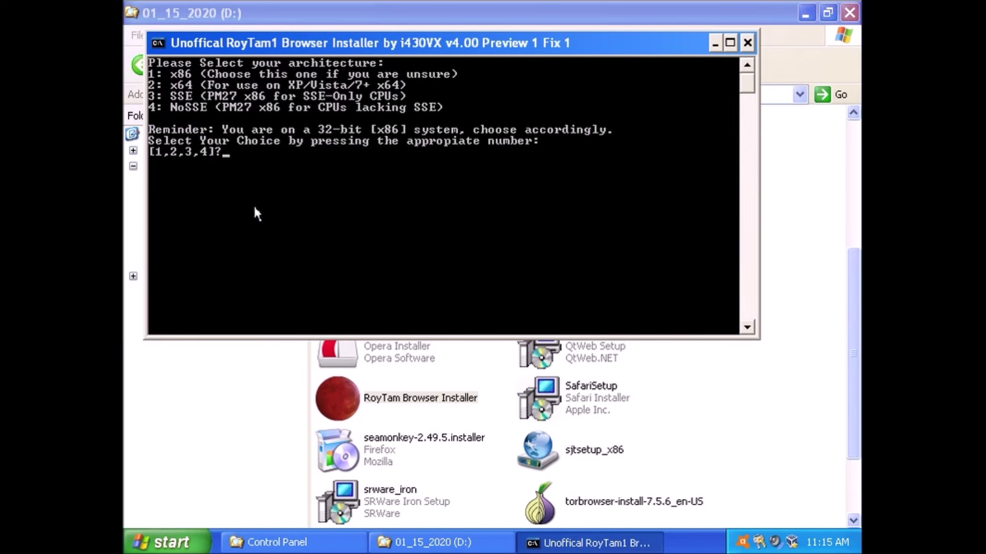
pyautogui.press('1')
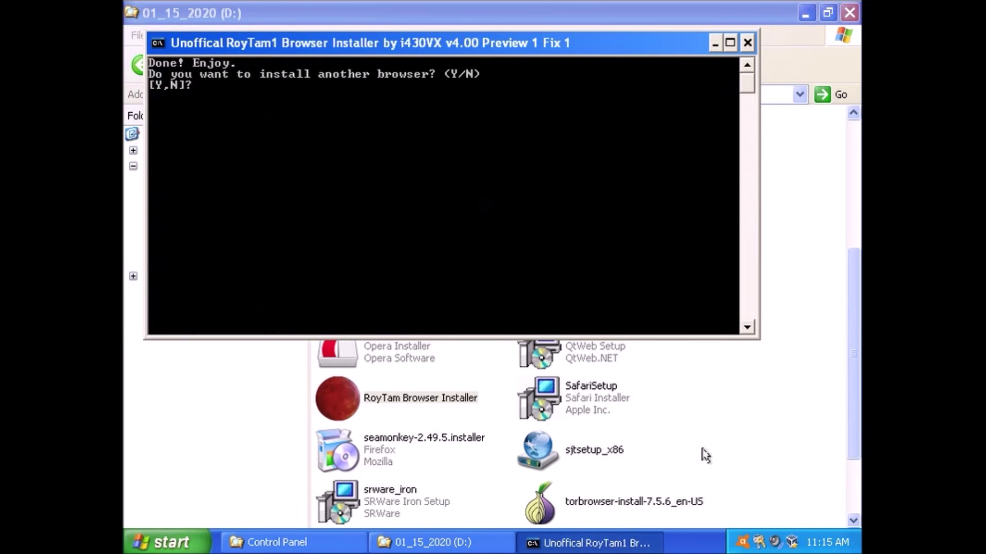
pyautogui.press('n')
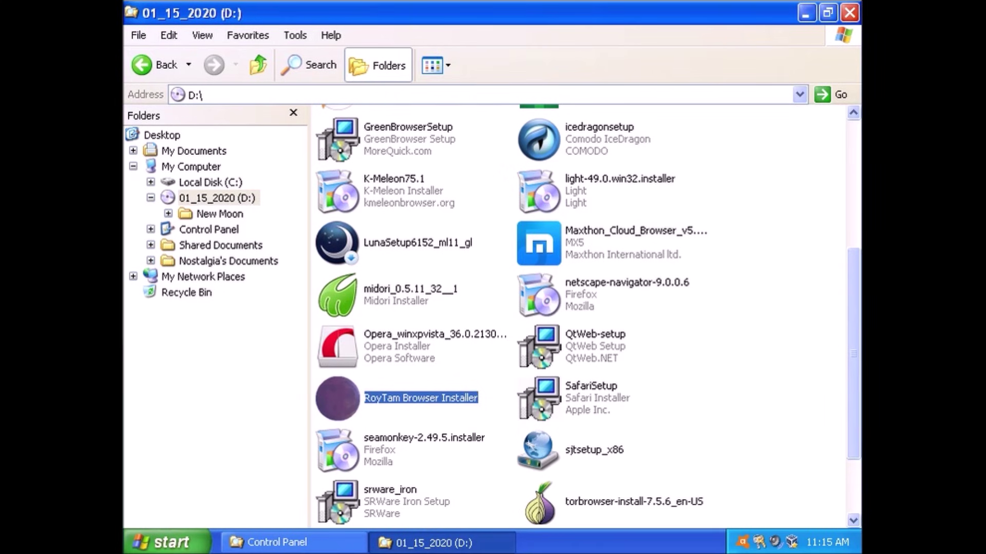
# Launch New Moon from the desktop, answer the default-browser prompt, and run Spybot's immunization check.
pyautogui.click(849, 13)
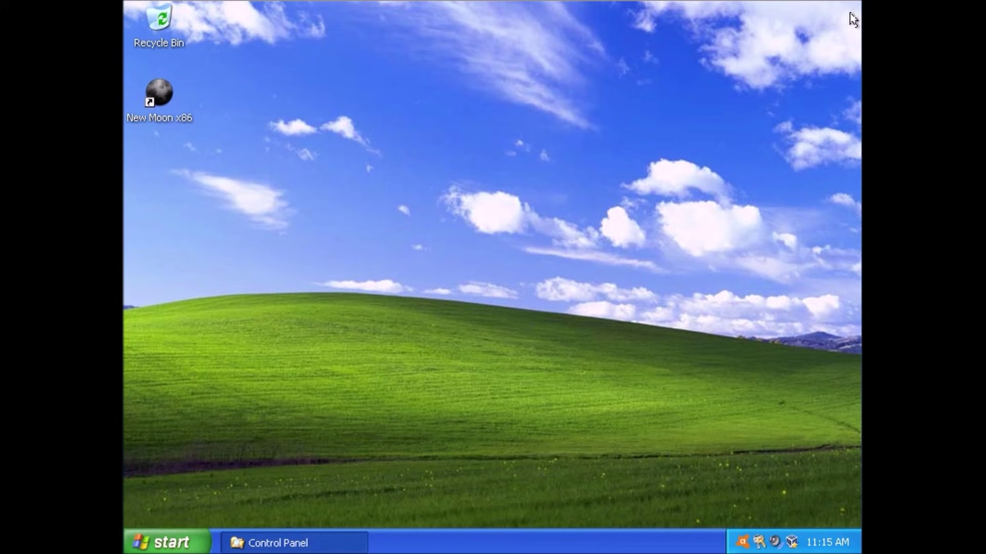
pyautogui.doubleClick(154, 95)
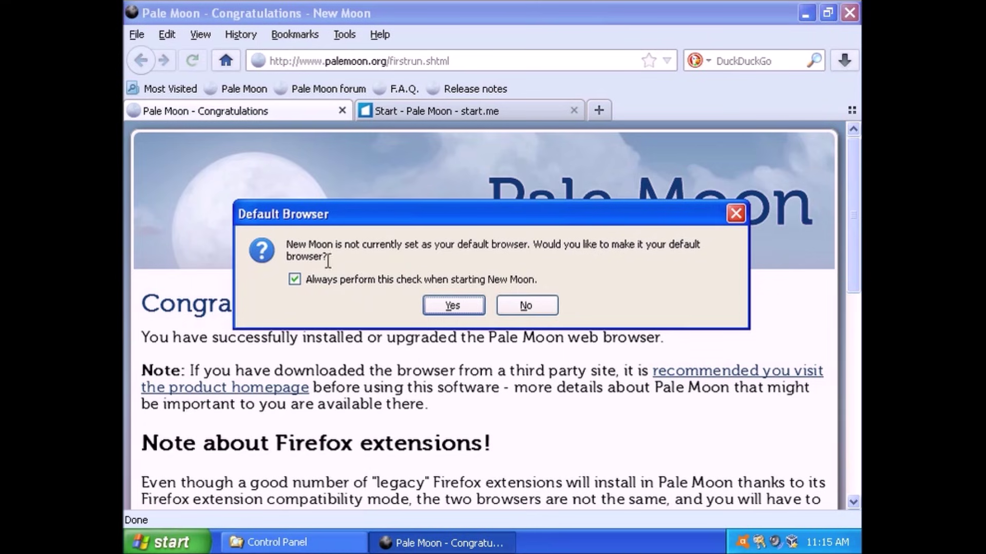
pyautogui.click(452, 306)
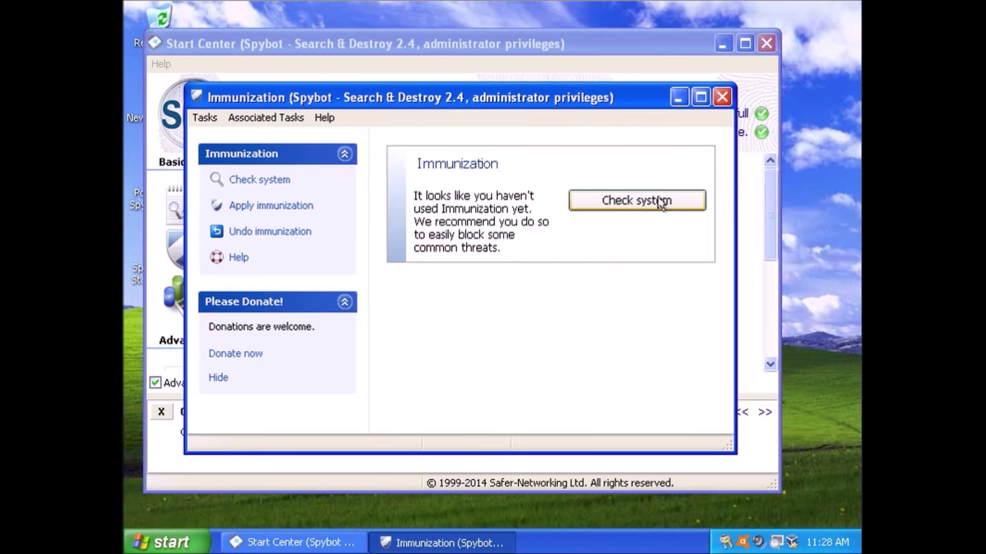
pyautogui.click(661, 201)
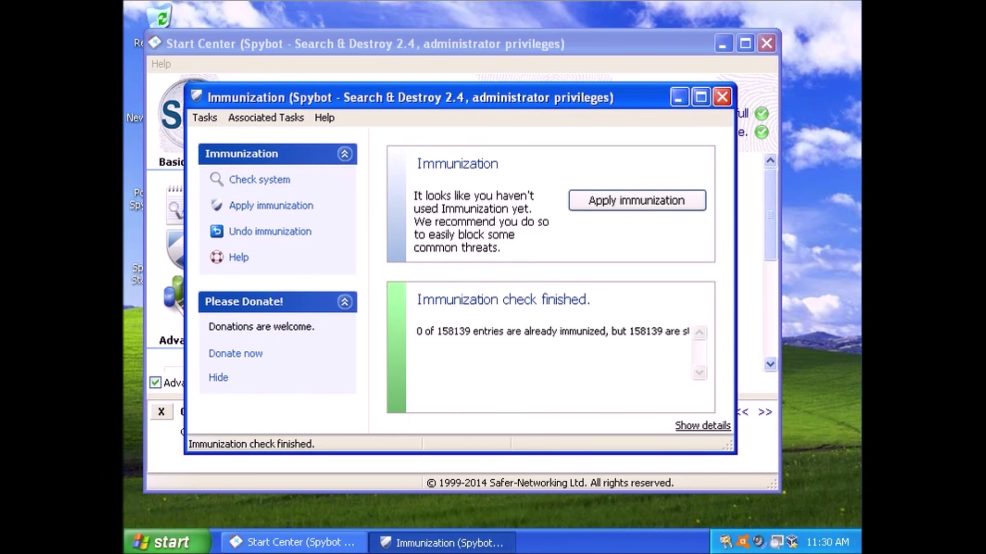
pyautogui.click(663, 206)
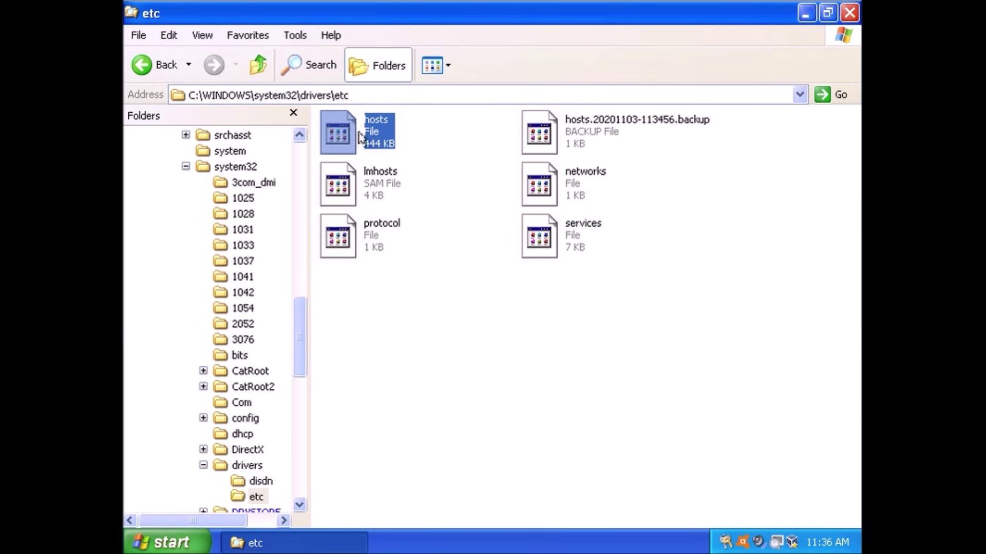
# Bring up the context menu for the hosts file in C:\WINDOWS\system32\drivers\etc.
pyautogui.rightClick(366, 132)
# Clear the hosts file's Read-only attribute in its Properties and apply the change.
pyautogui.click(445, 314)
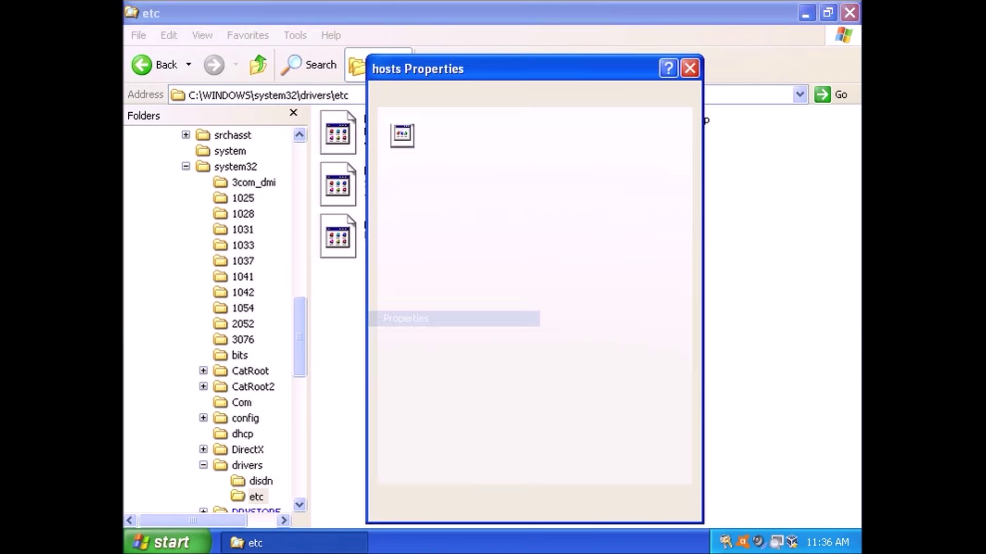
pyautogui.click(461, 403)
pyautogui.click(657, 506)
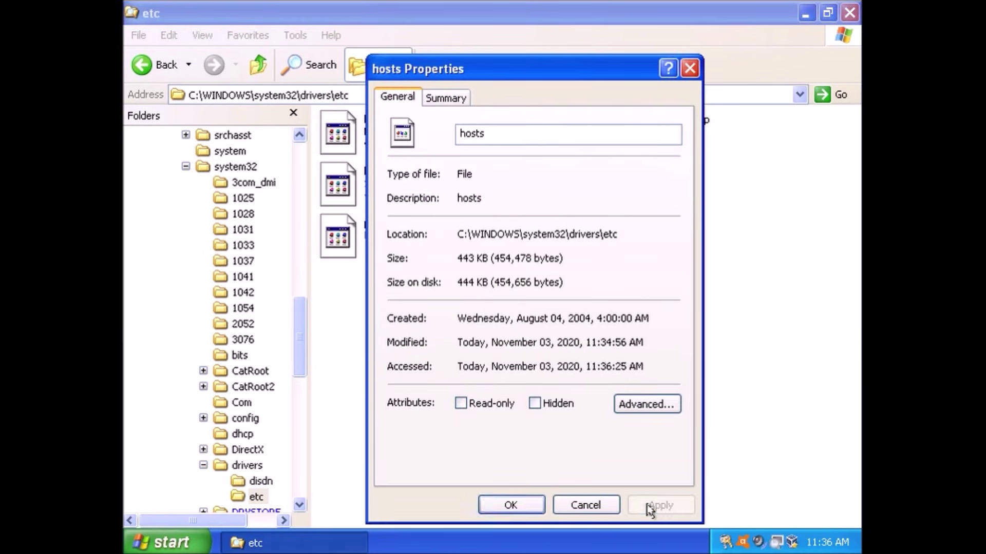
pyautogui.click(510, 505)
# Open hosts in Notepad, maximize the window, and scroll through the blocking entries.
pyautogui.rightClick(358, 135)
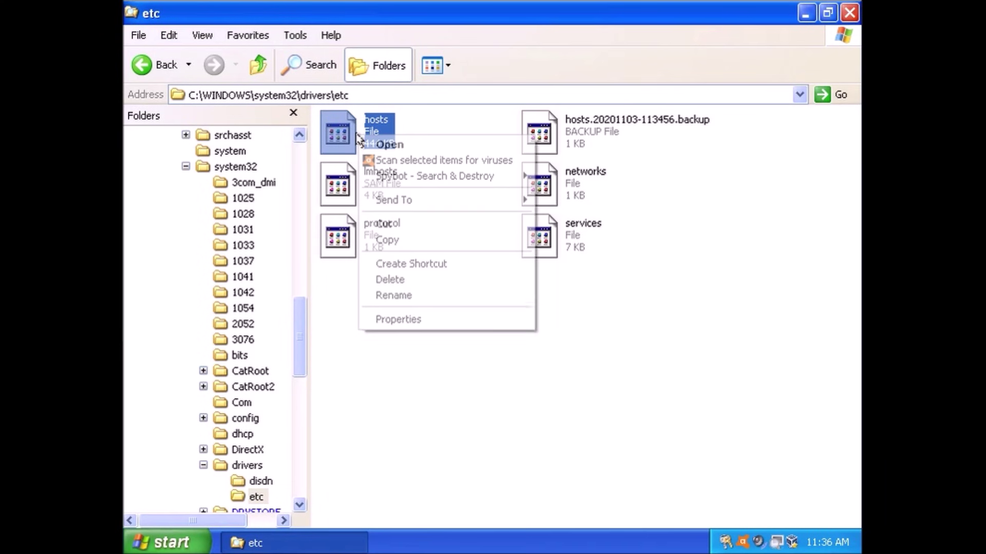
pyautogui.click(392, 146)
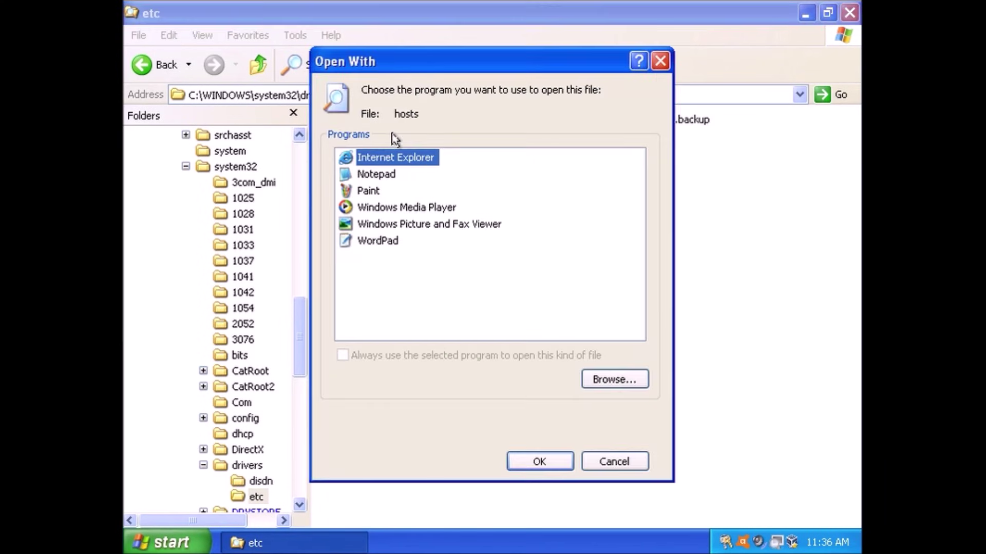
pyautogui.doubleClick(384, 175)
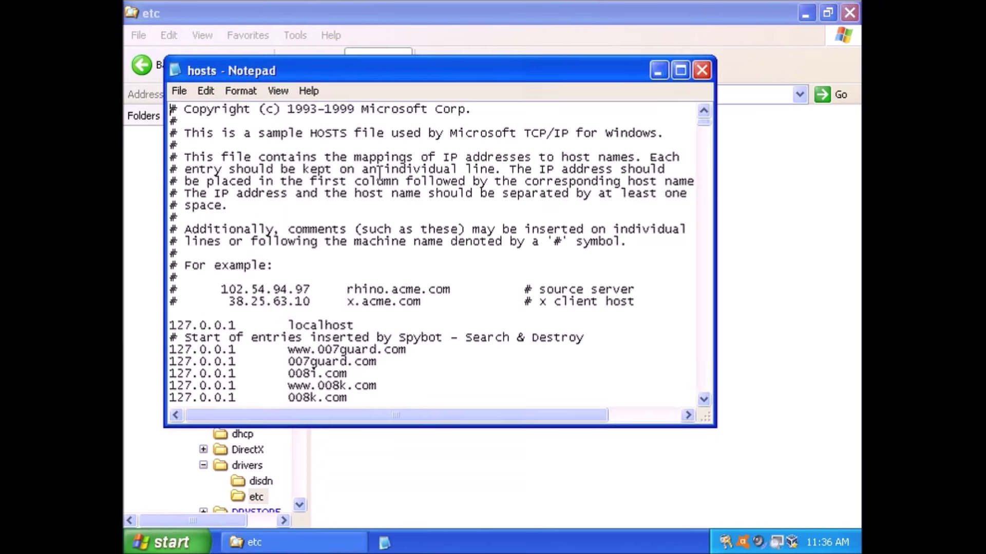
pyautogui.doubleClick(494, 70)
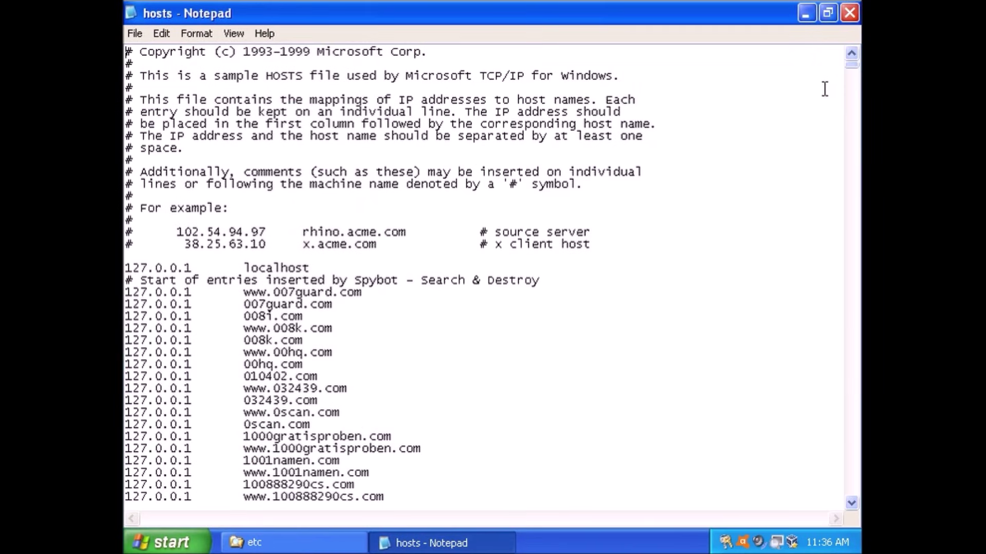
pyautogui.moveTo(847, 74); pyautogui.dragTo(845, 104)
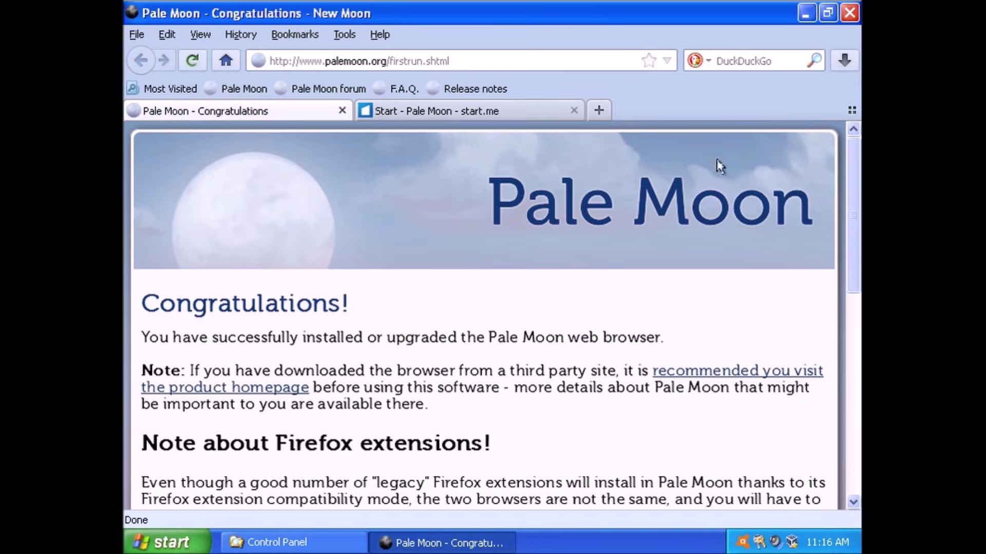
# Search DuckDuckGo for 'ad block plus' and open the Adblock Plus website result.
pyautogui.click(744, 61)
pyautogui.write('ad block')
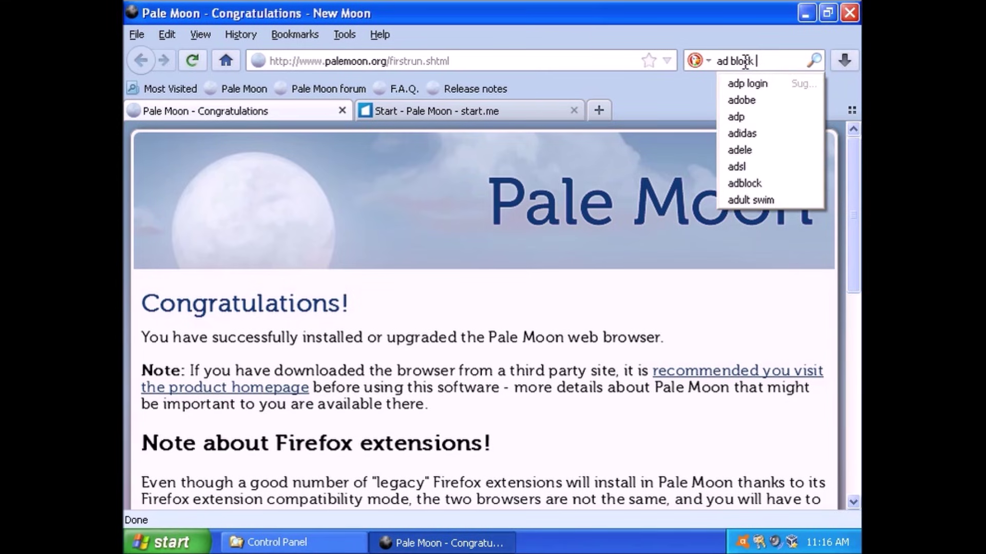
pyautogui.write(' plus')
pyautogui.press('Return')
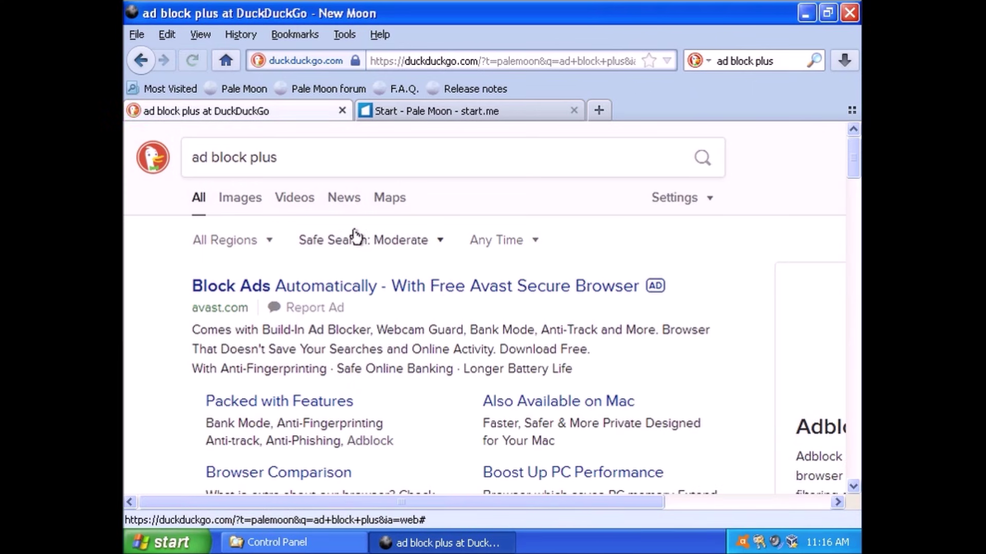
pyautogui.scroll(-3, 341, 239)
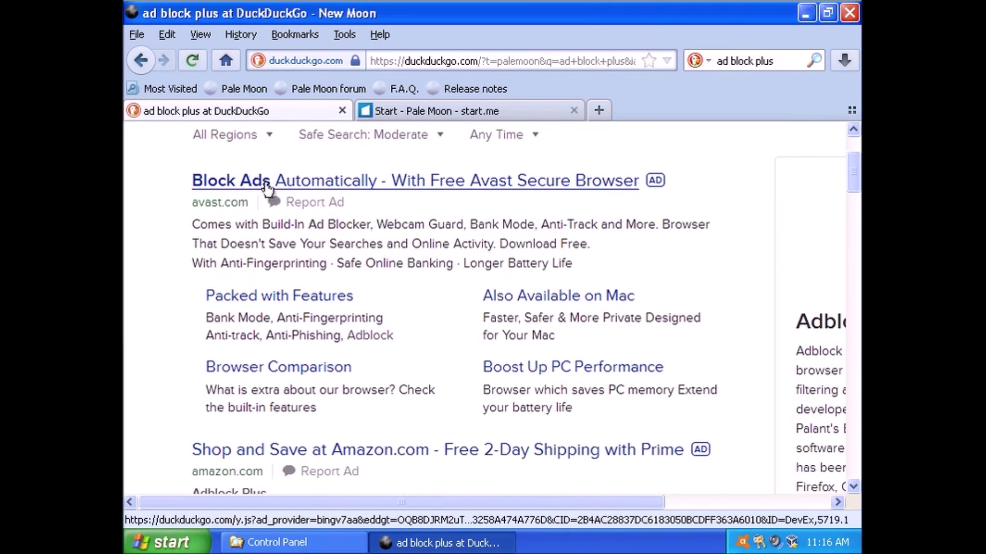
pyautogui.scroll(-5, 267, 190)
pyautogui.click(315, 332)
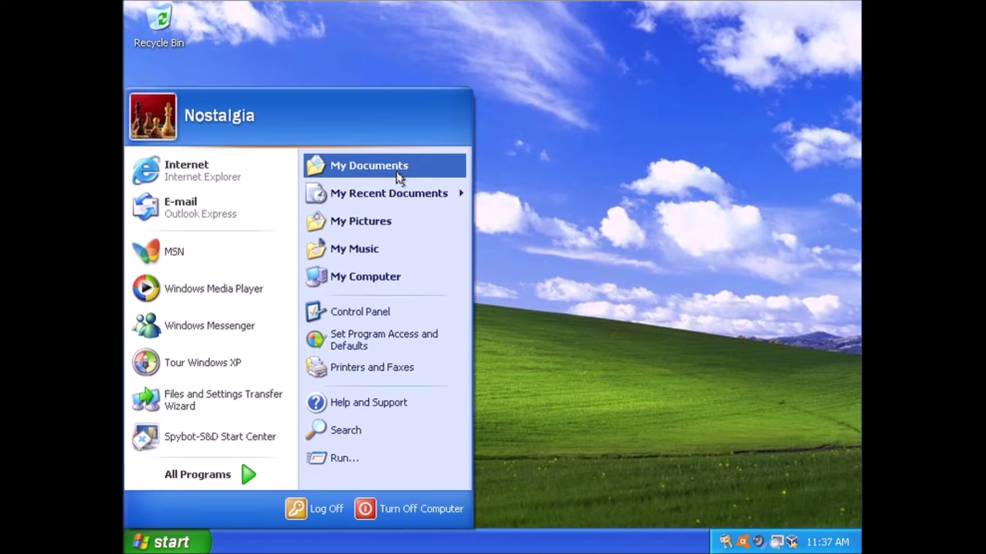
# Create a new local user whose password never expires and needn't change at next logon.
pyautogui.click(382, 313)
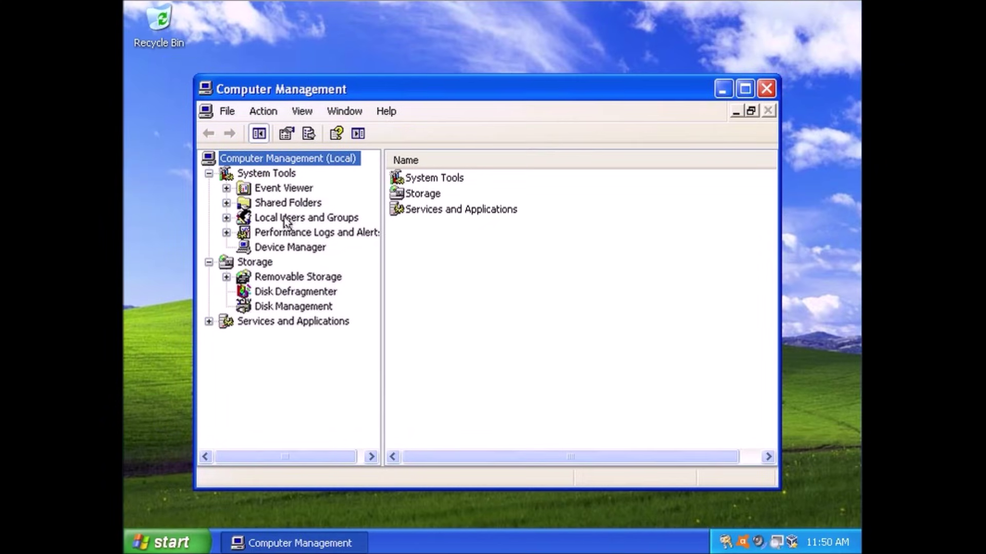
pyautogui.click(285, 218)
pyautogui.doubleClick(411, 180)
pyautogui.rightClick(438, 303)
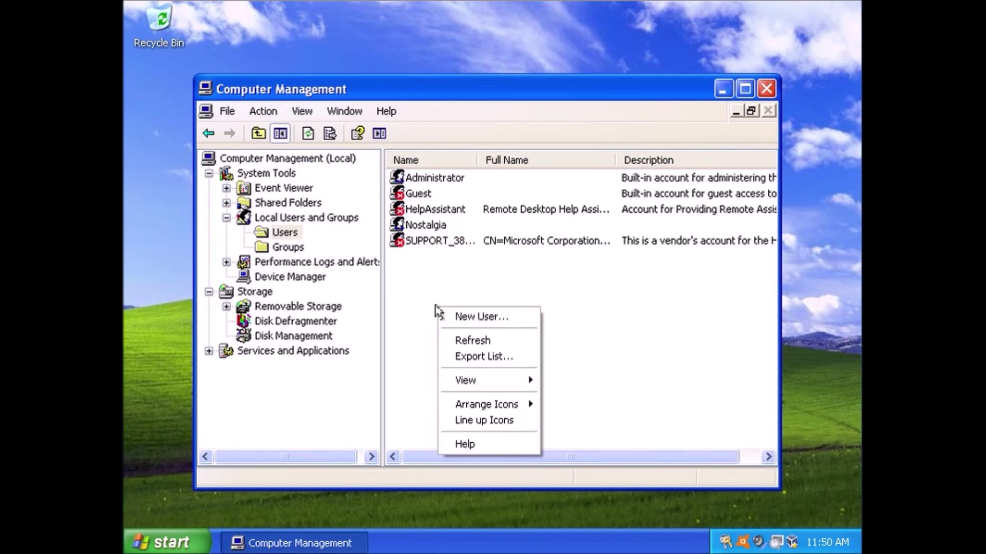
pyautogui.click(461, 315)
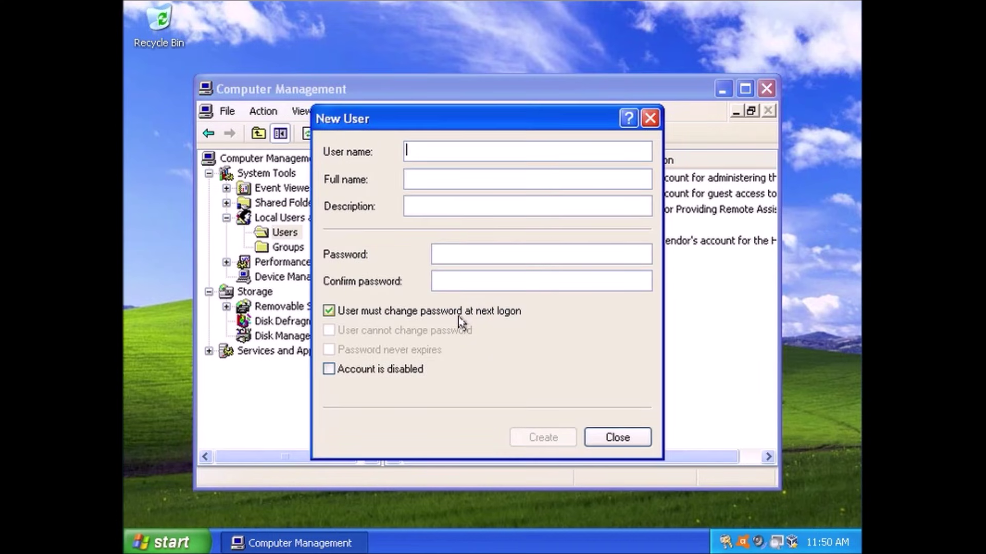
pyautogui.write('0')
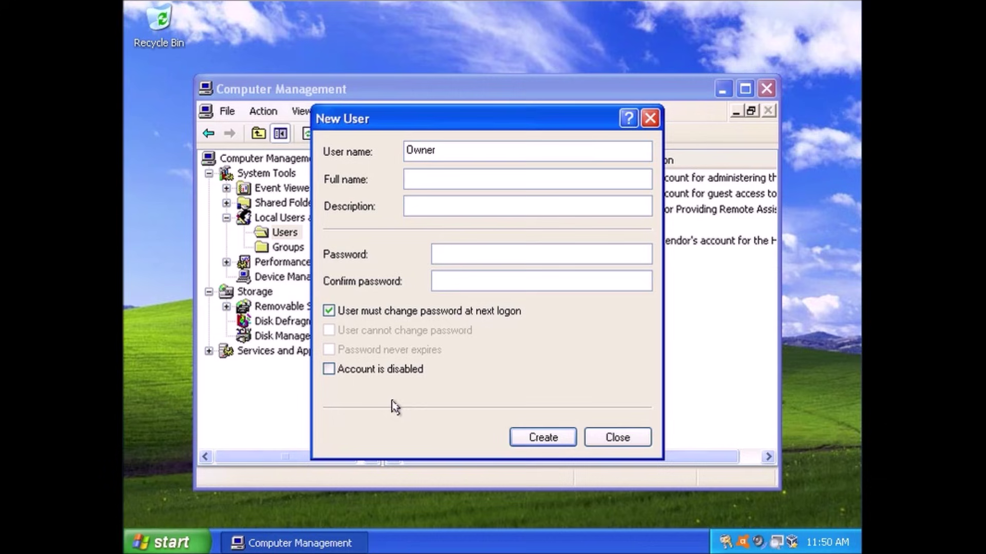
pyautogui.click(365, 313)
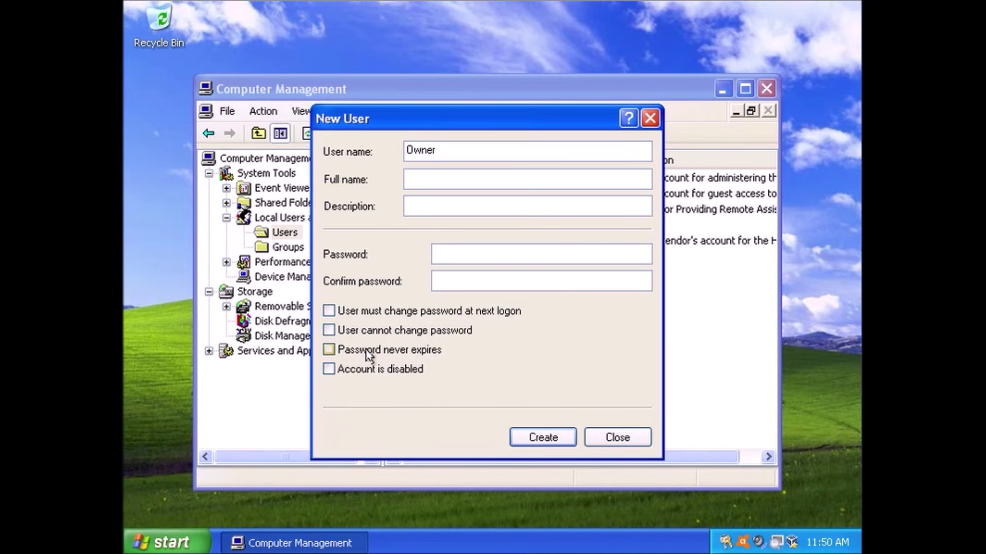
pyautogui.click(370, 351)
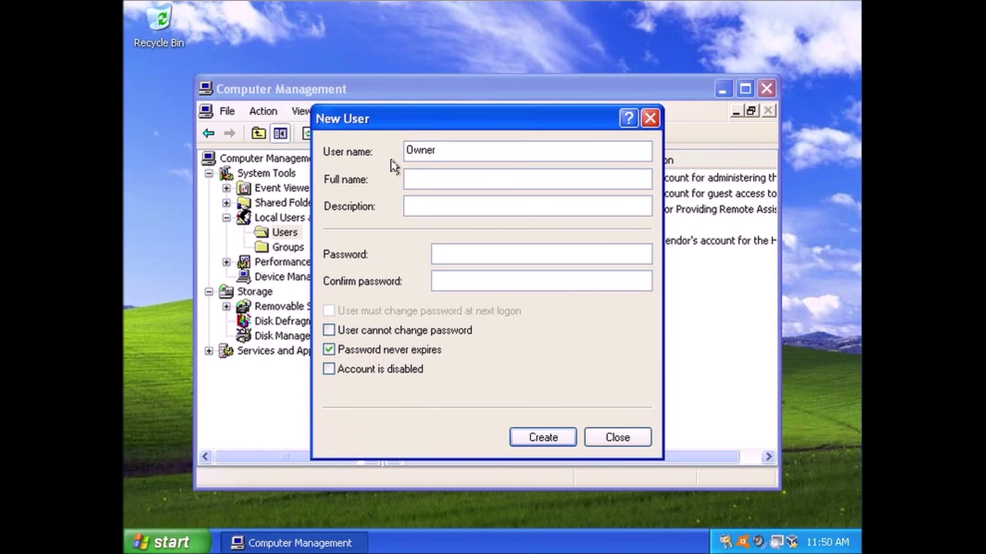
pyautogui.click(554, 438)
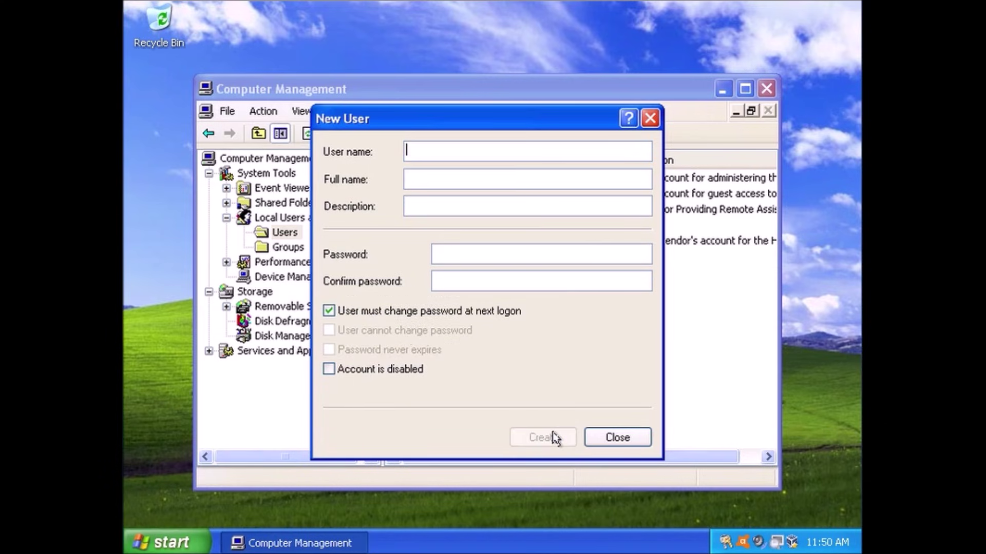
pyautogui.click(593, 437)
# Add the new account to the Power Users group in its Member Of properties.
pyautogui.rightClick(429, 240)
pyautogui.click(454, 336)
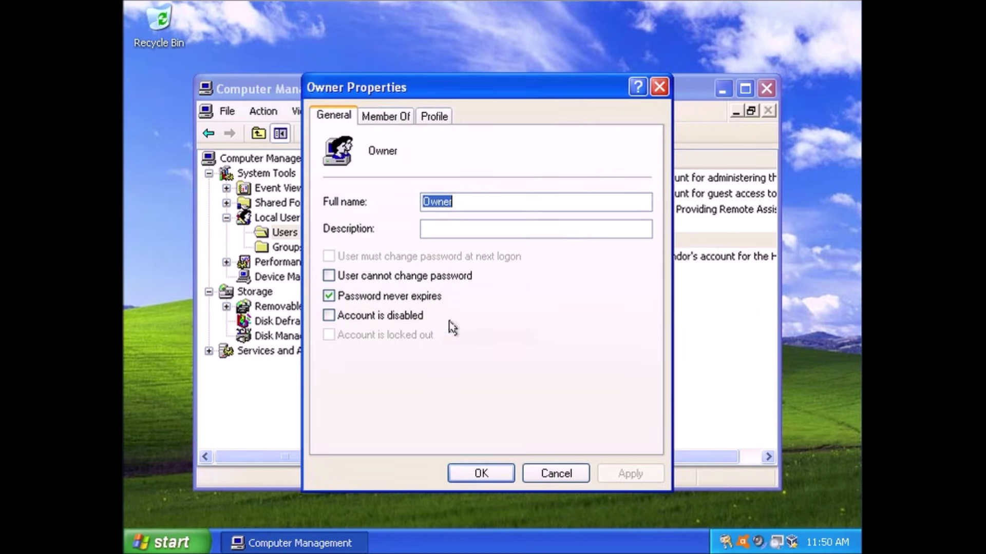
pyautogui.click(382, 119)
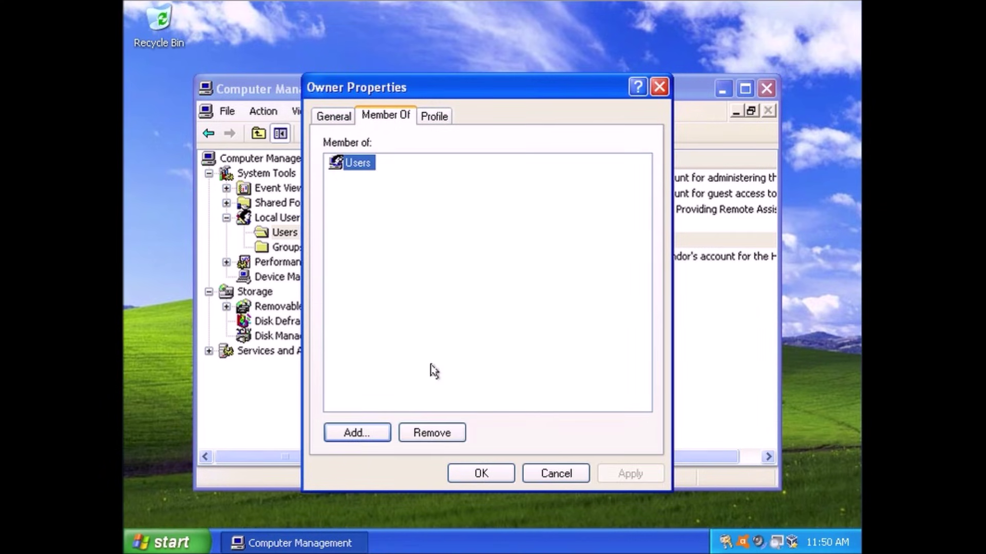
pyautogui.click(365, 432)
pyautogui.click(760, 190)
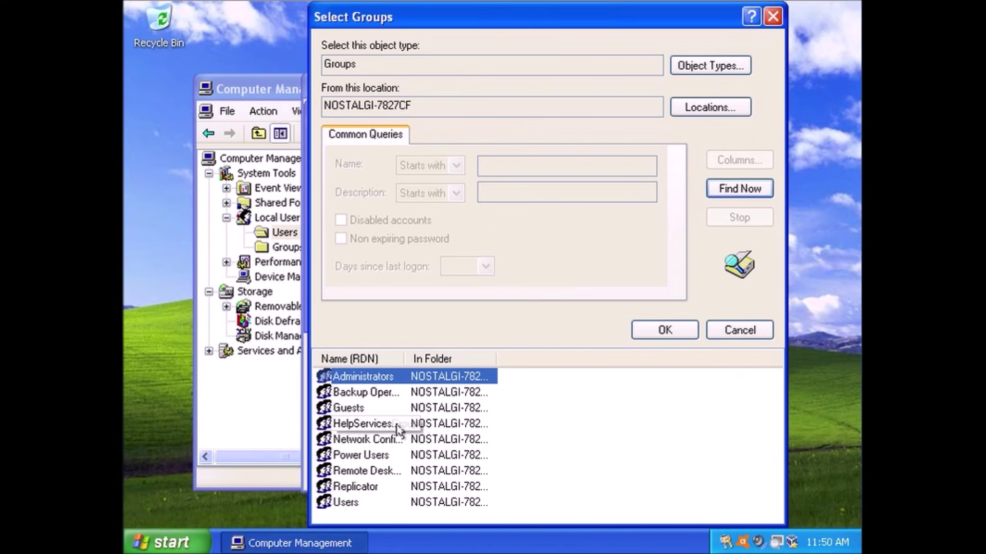
pyautogui.click(381, 456)
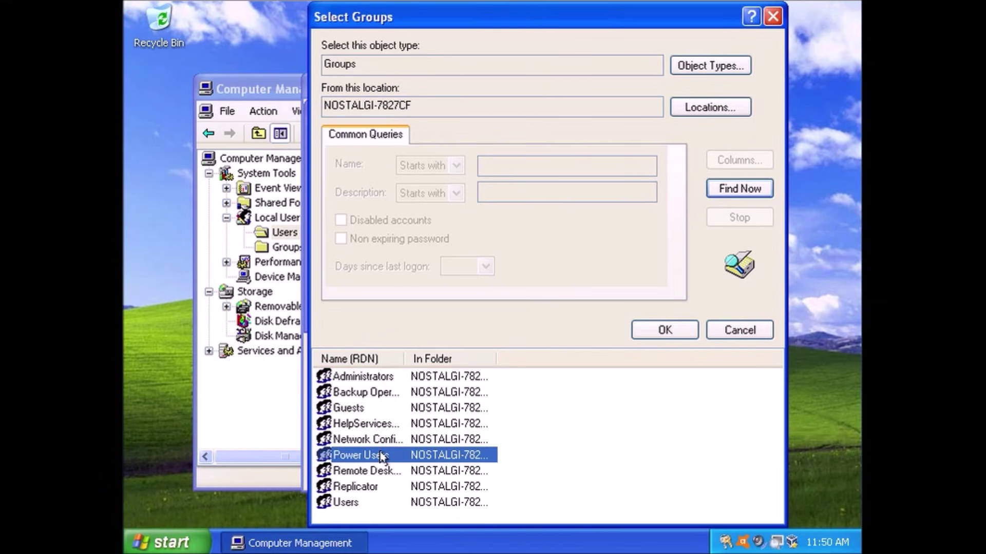
pyautogui.click(666, 330)
pyautogui.click(624, 314)
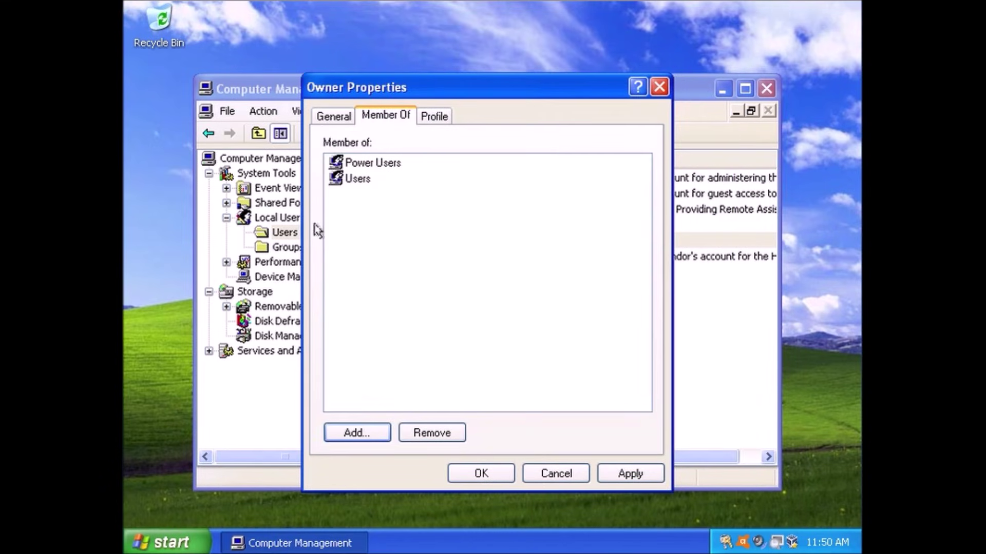
# Remove the account from Users, save its properties, and close Computer Management.
pyautogui.click(353, 179)
pyautogui.click(433, 436)
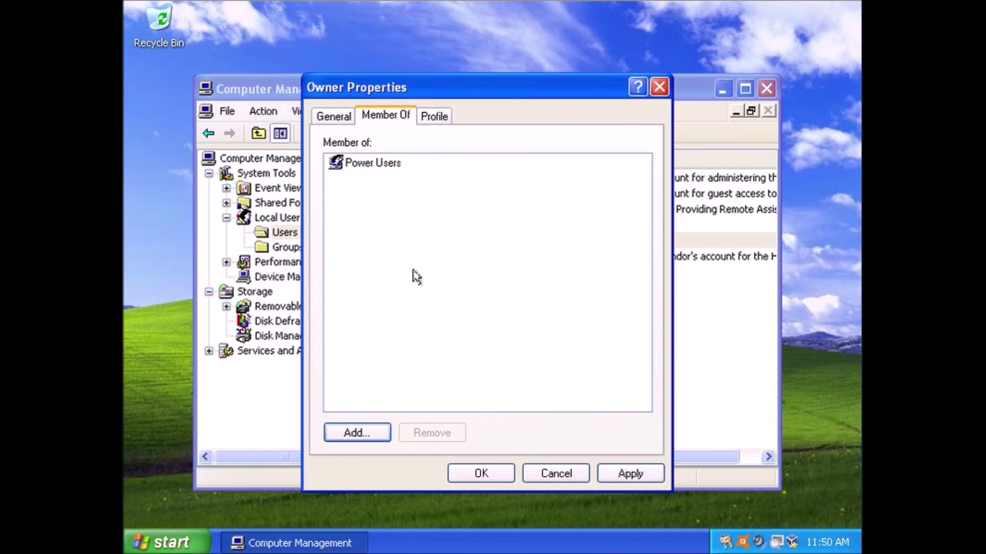
pyautogui.click(421, 116)
pyautogui.click(324, 118)
pyautogui.click(452, 470)
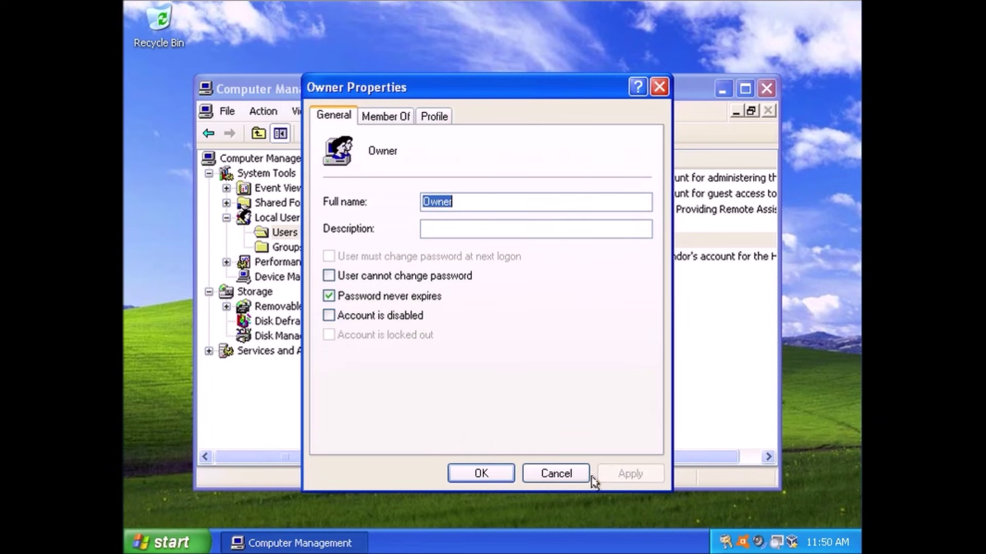
pyautogui.click(768, 87)
# Switch user and resume the session, then view the Advanced system settings page.
pyautogui.click(191, 536)
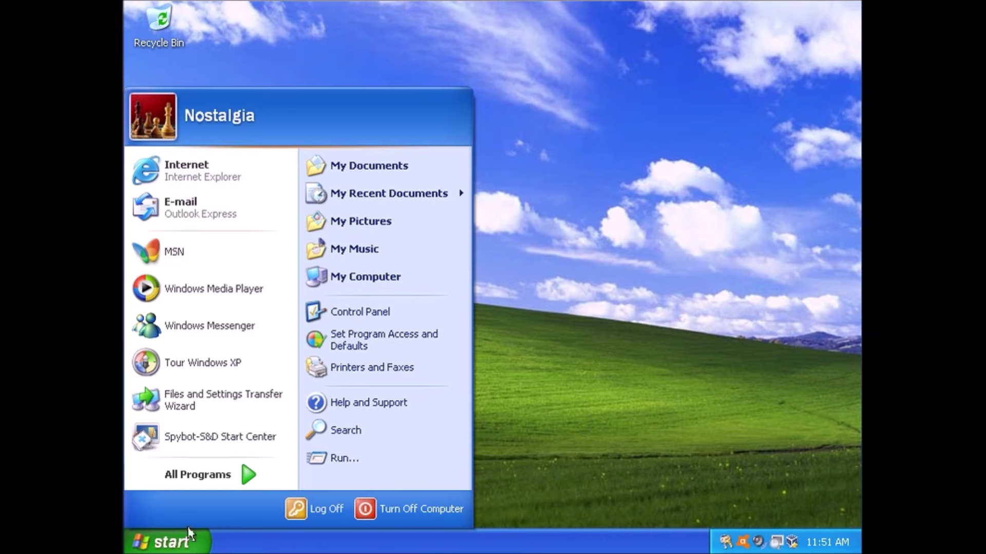
pyautogui.click(324, 510)
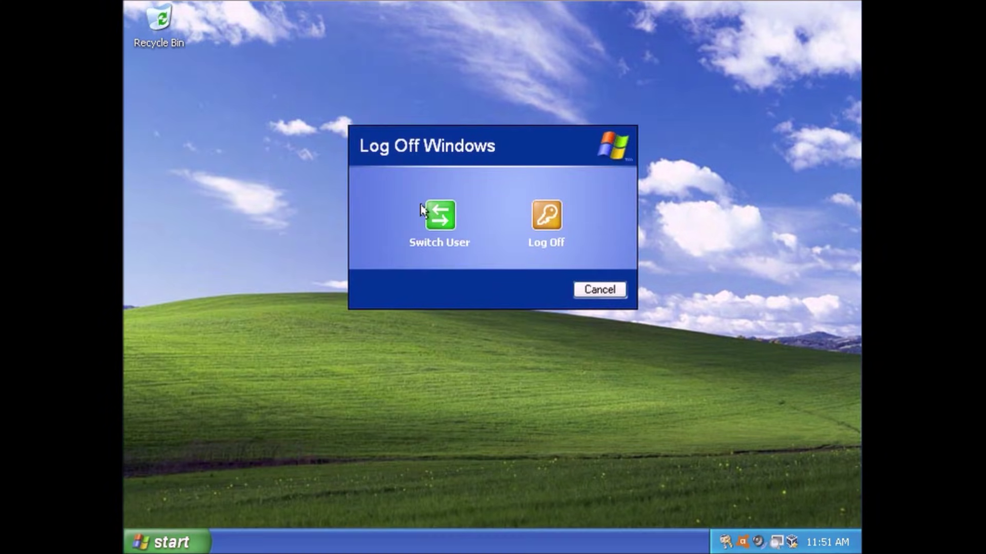
pyautogui.click(429, 213)
pyautogui.click(545, 225)
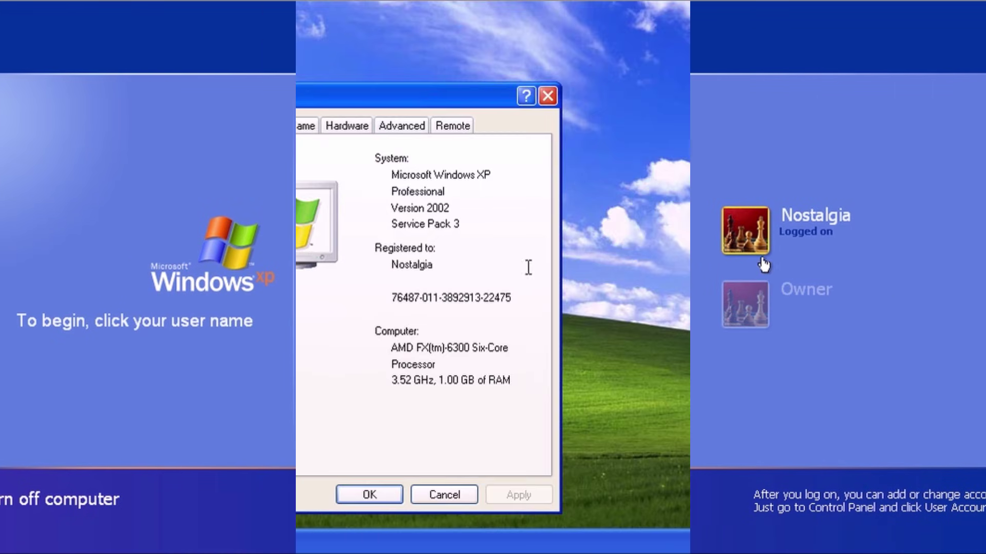
pyautogui.click(516, 130)
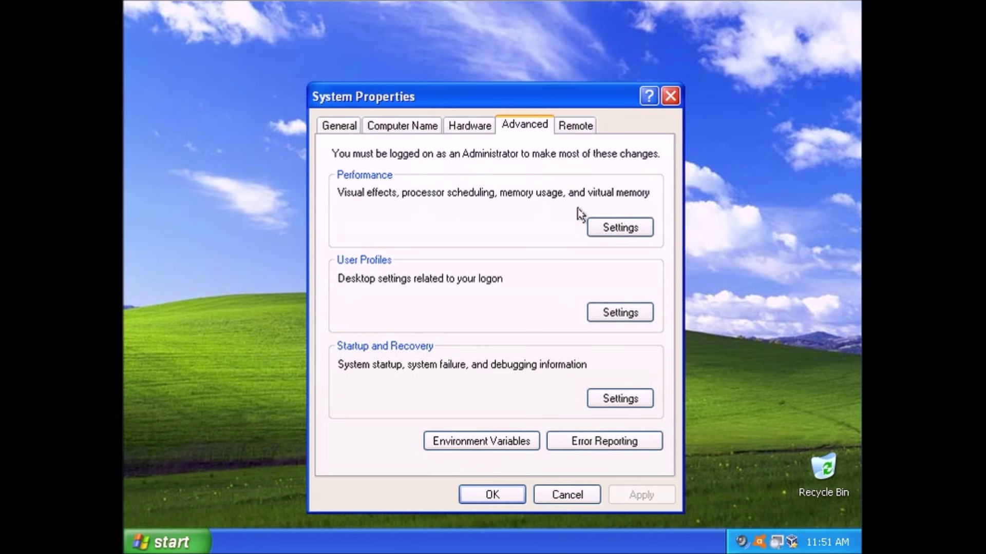
# In Performance Options, turn on DEP for all programs and services, apply, and accept the restart notice.
pyautogui.click(601, 226)
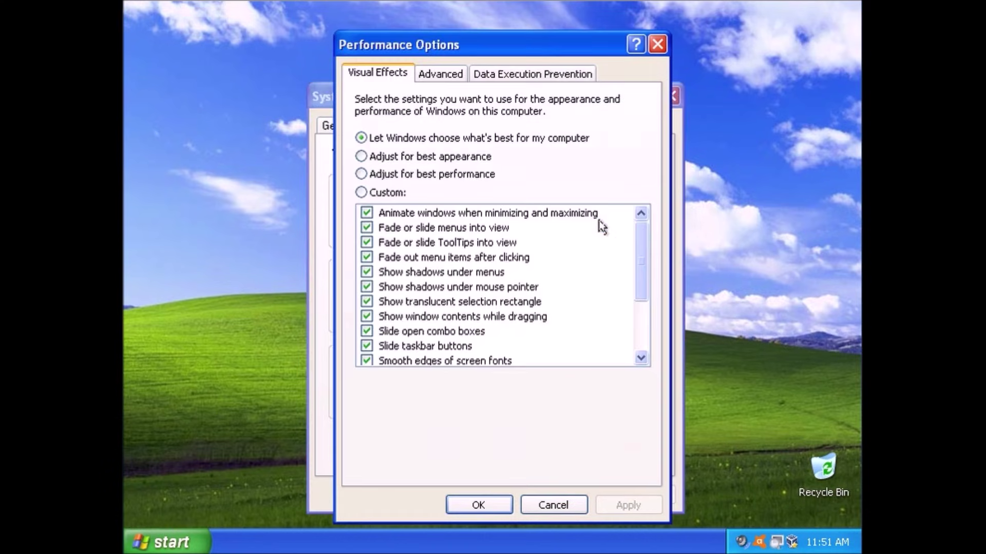
pyautogui.click(402, 74)
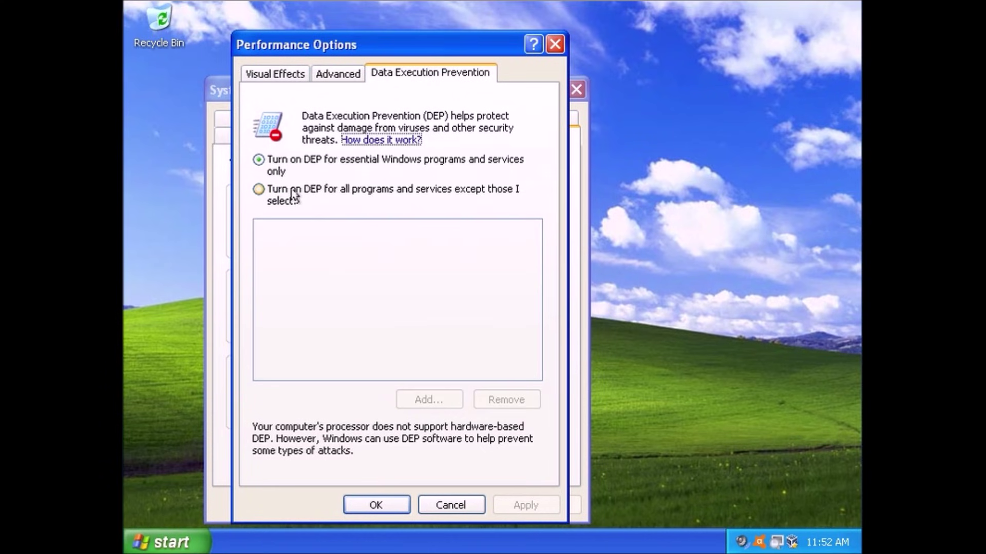
pyautogui.click(259, 199)
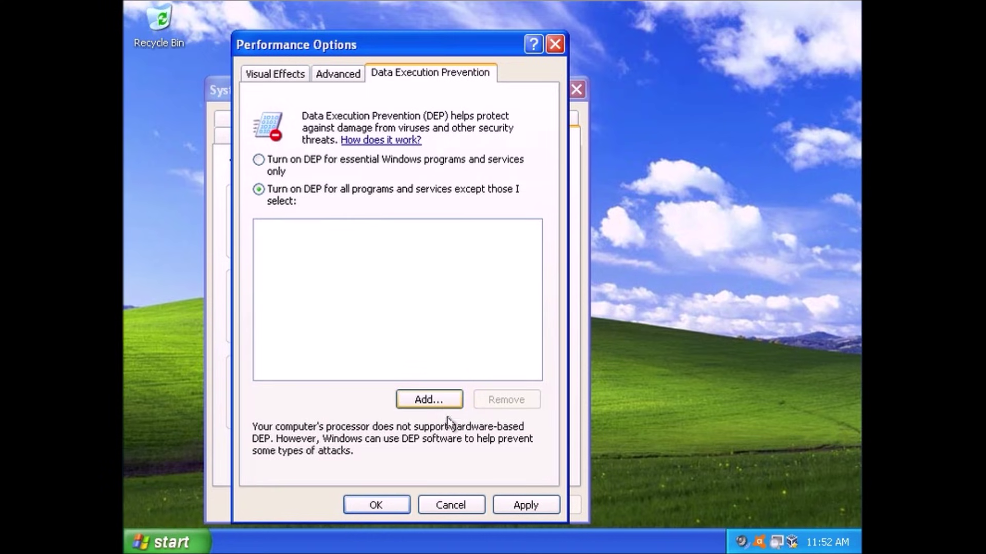
pyautogui.click(515, 502)
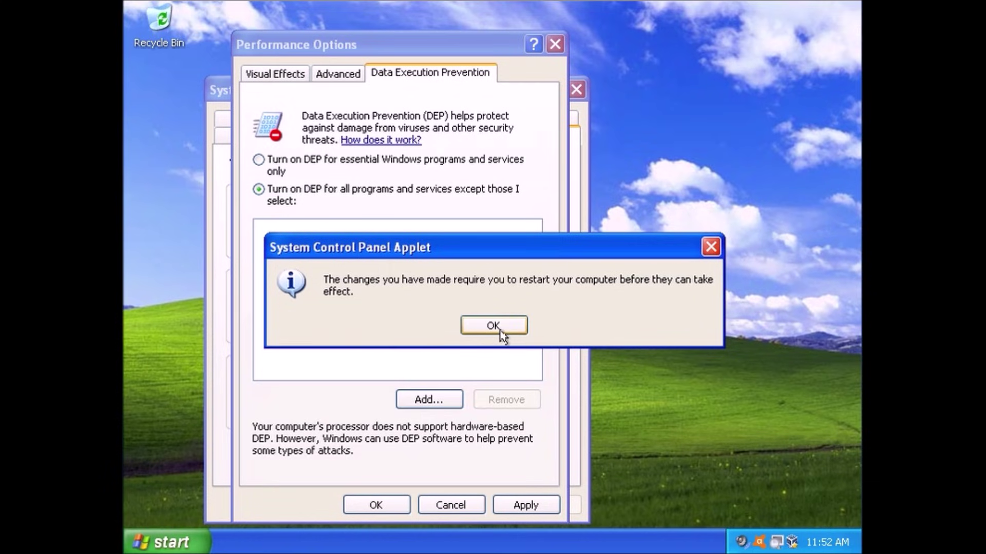
pyautogui.click(500, 331)
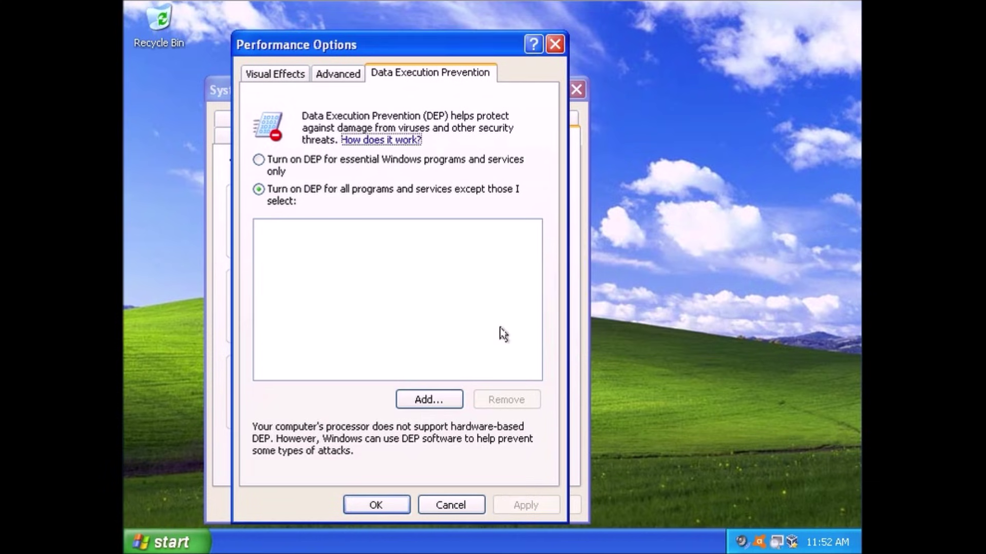
pyautogui.click(383, 501)
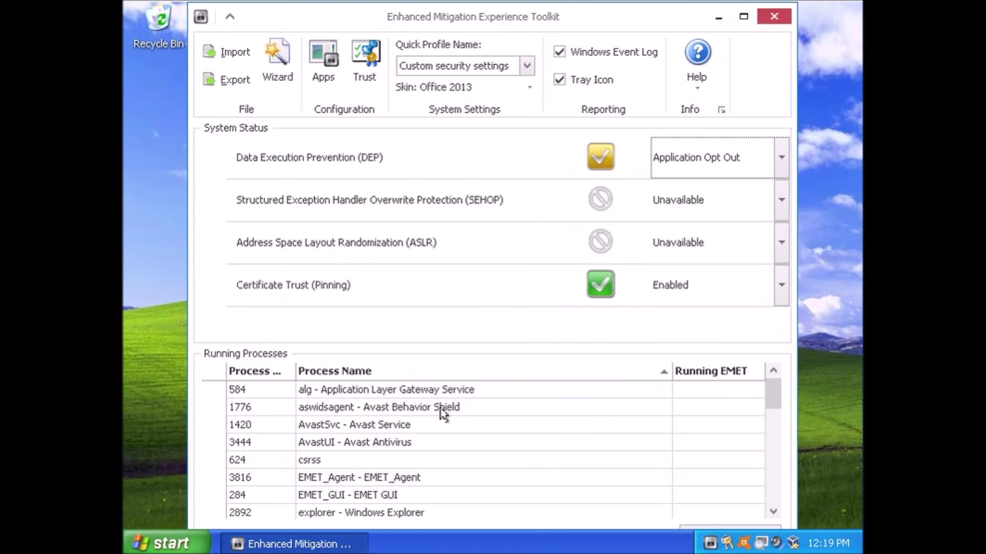
# Review EMET's SEHOP and ASLR settings and set system DEP to Always On.
pyautogui.moveTo(772, 398); pyautogui.dragTo(780, 462)
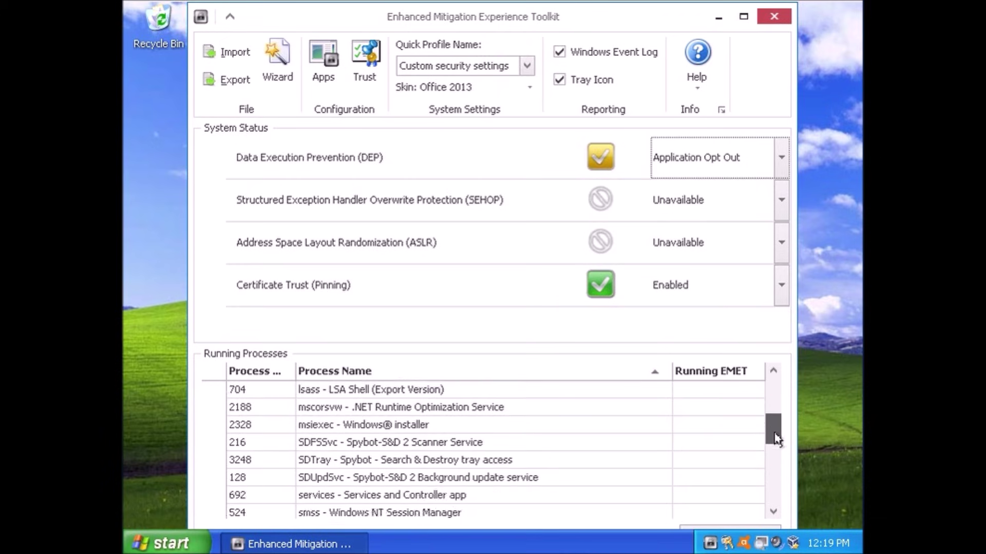
pyautogui.moveTo(780, 461); pyautogui.dragTo(773, 395)
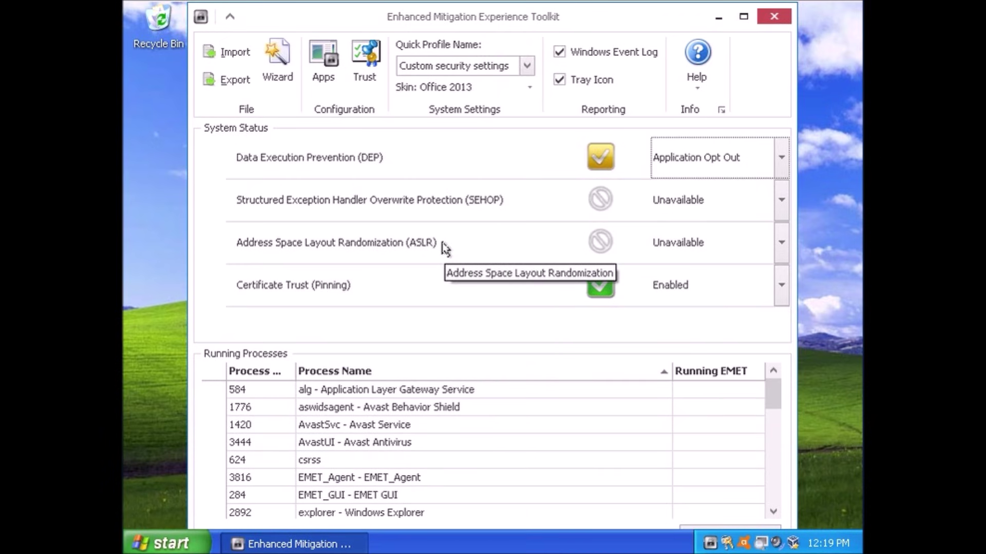
pyautogui.click(781, 204)
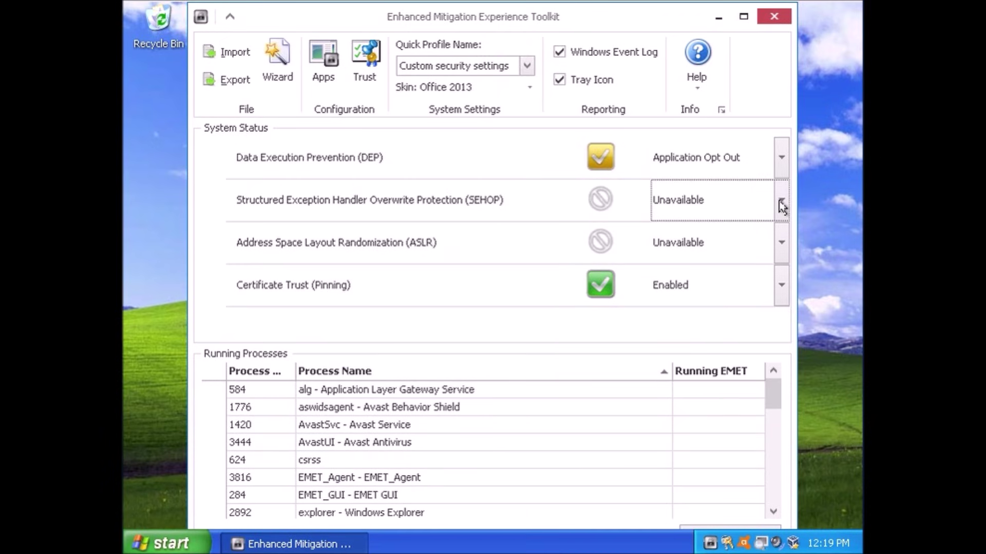
pyautogui.click(783, 243)
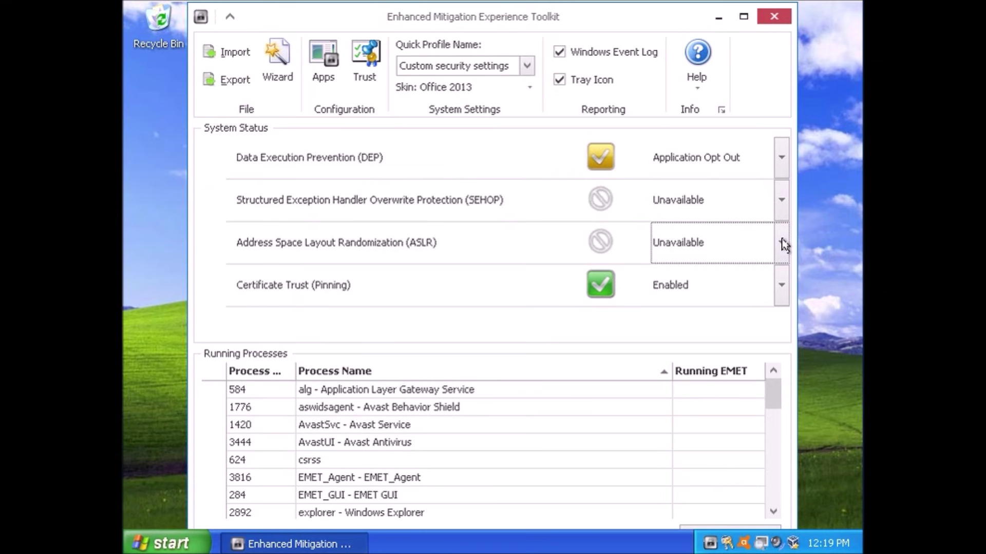
pyautogui.click(781, 209)
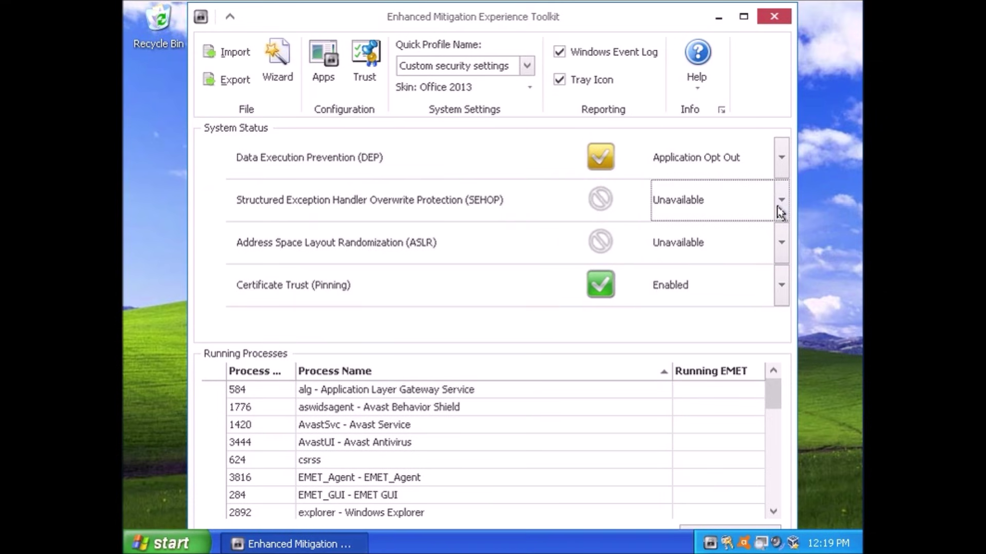
pyautogui.click(778, 163)
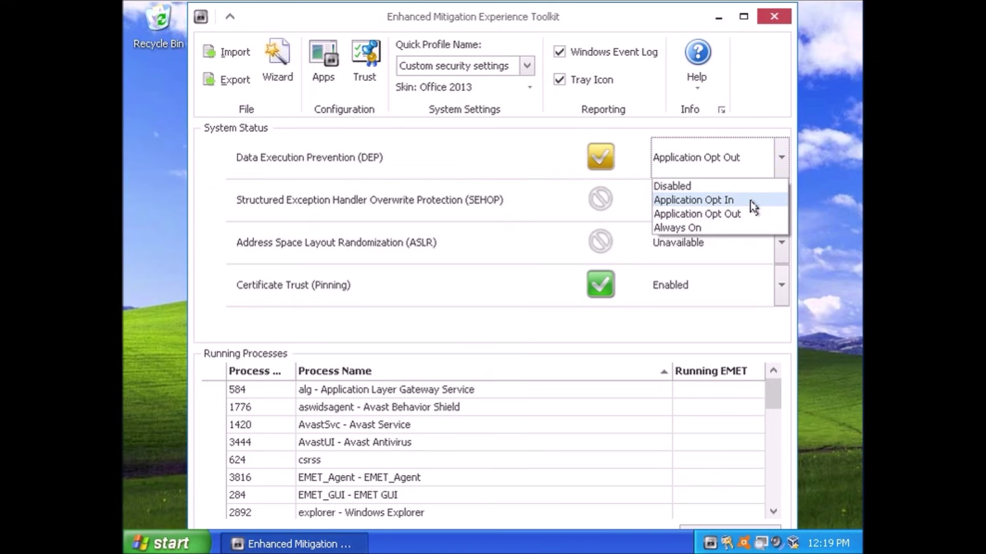
pyautogui.click(748, 229)
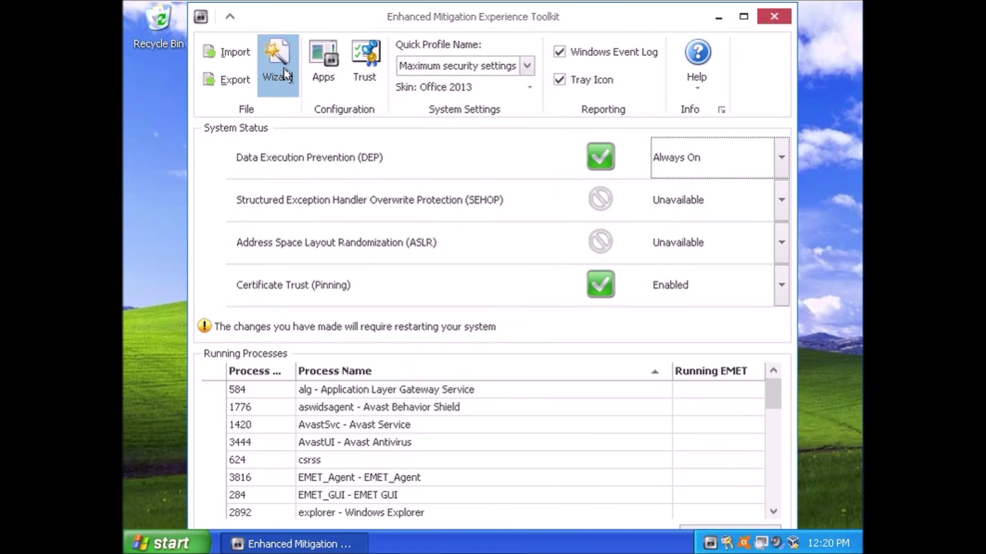
# Run the EMET configuration wizard with its recommended settings and acknowledge the restart notice.
pyautogui.click(286, 75)
pyautogui.press('Return')
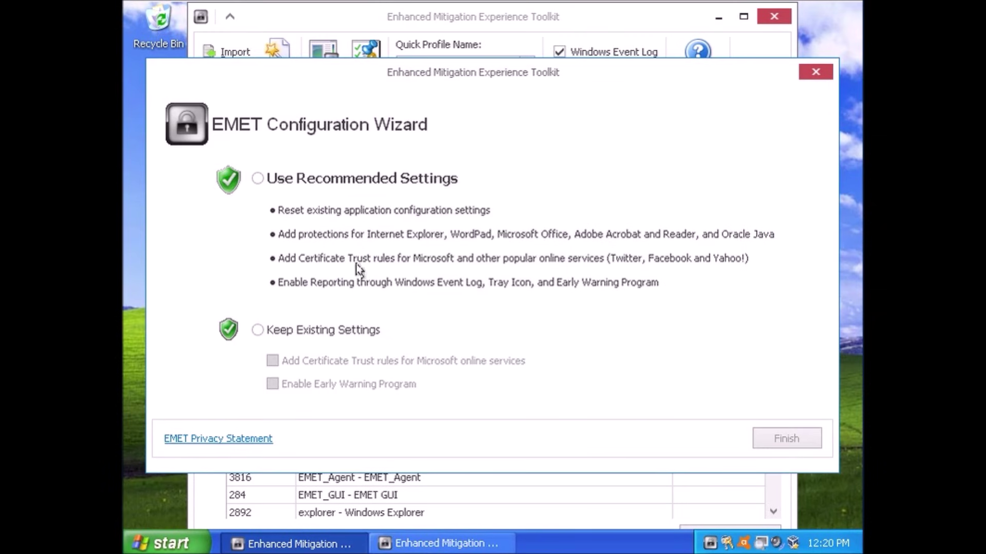
pyautogui.click(277, 186)
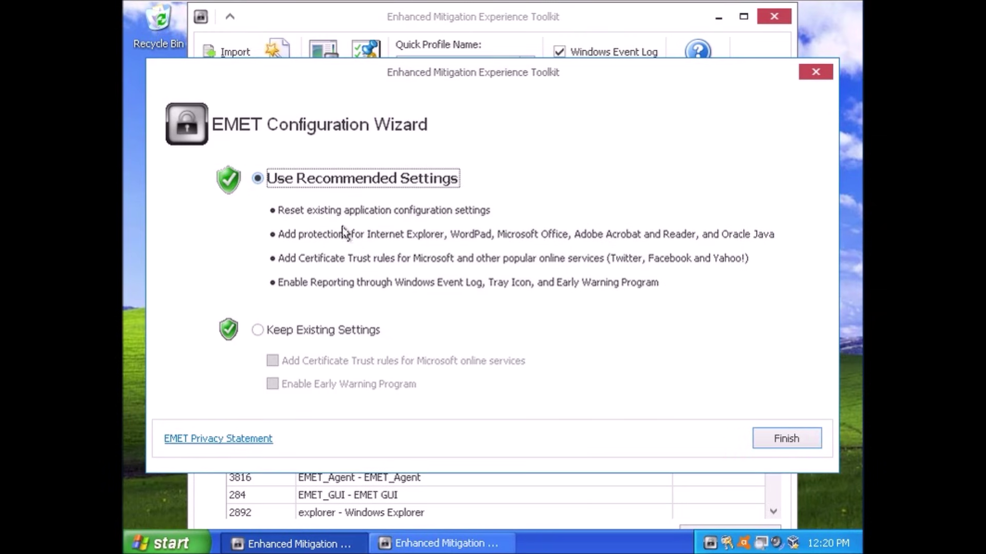
pyautogui.click(796, 441)
pyautogui.click(493, 317)
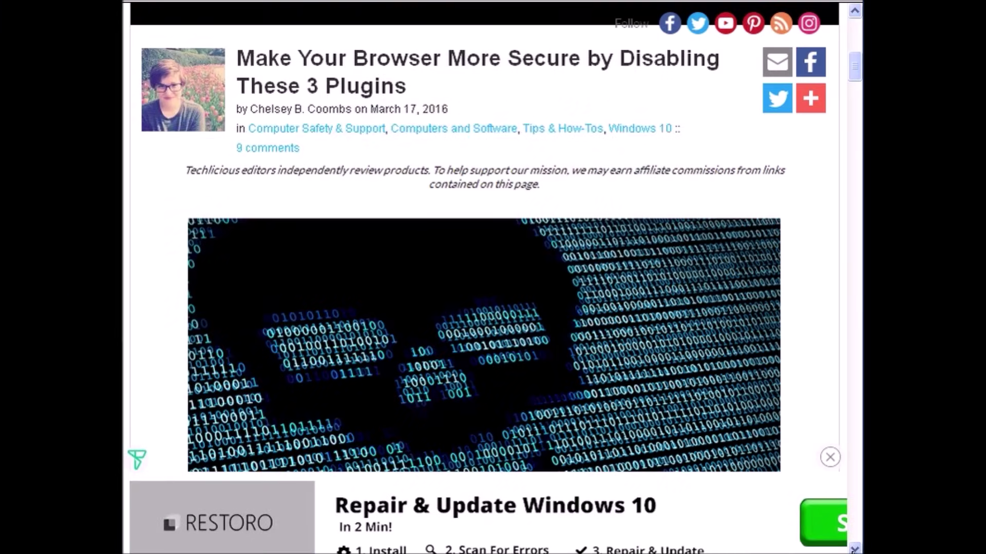
# Scroll through the Techlicious plugin-disabling article, then leave full-screen with F11.
pyautogui.scroll(-1, 854, 549)
pyautogui.scroll(-3, 855, 548)
pyautogui.scroll(-2, 855, 549)
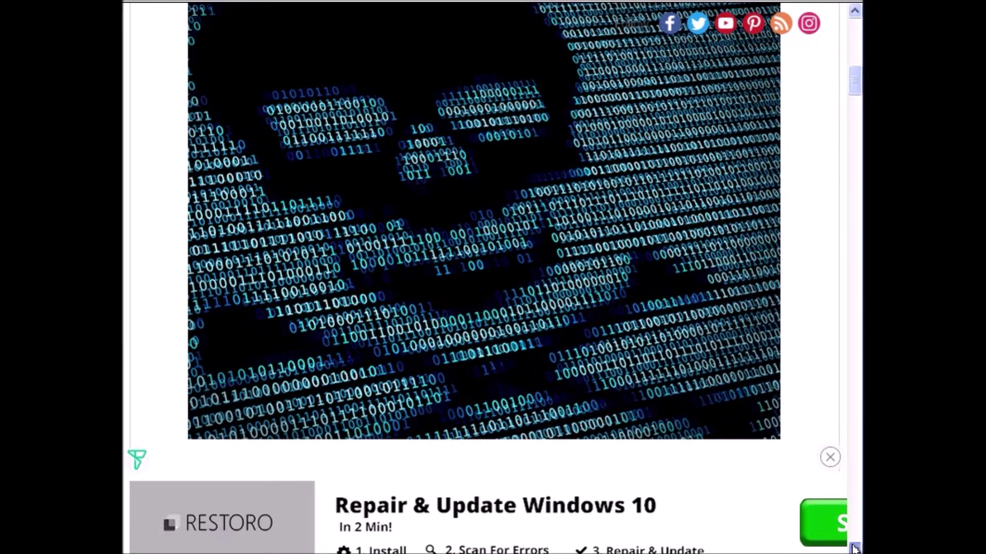
pyautogui.scroll(-3, 855, 548)
pyautogui.scroll(-2, 855, 548)
pyautogui.scroll(-2, 855, 548)
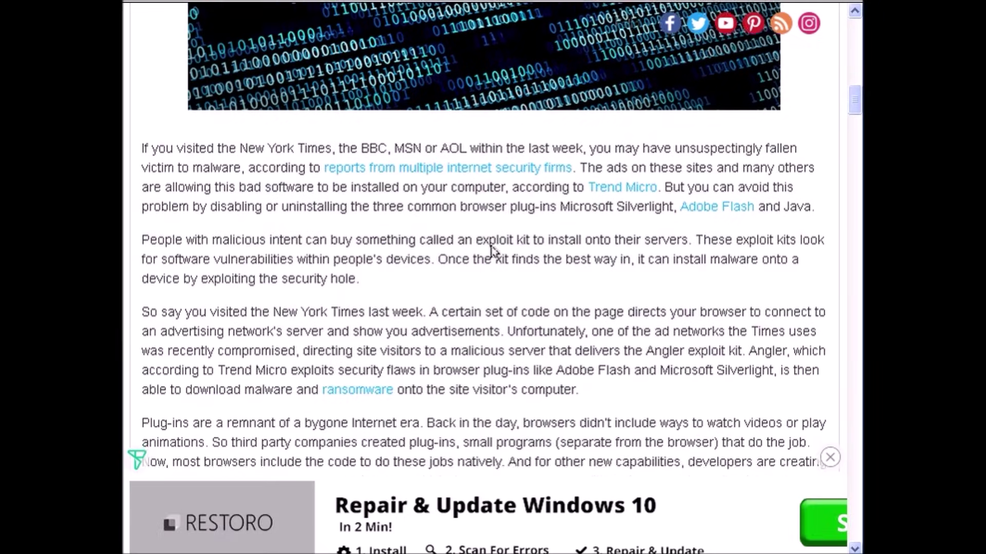
pyautogui.scroll(-5, 664, 331)
pyautogui.scroll(4, 689, 465)
pyautogui.scroll(-1, 690, 464)
pyautogui.scroll(-2, 689, 461)
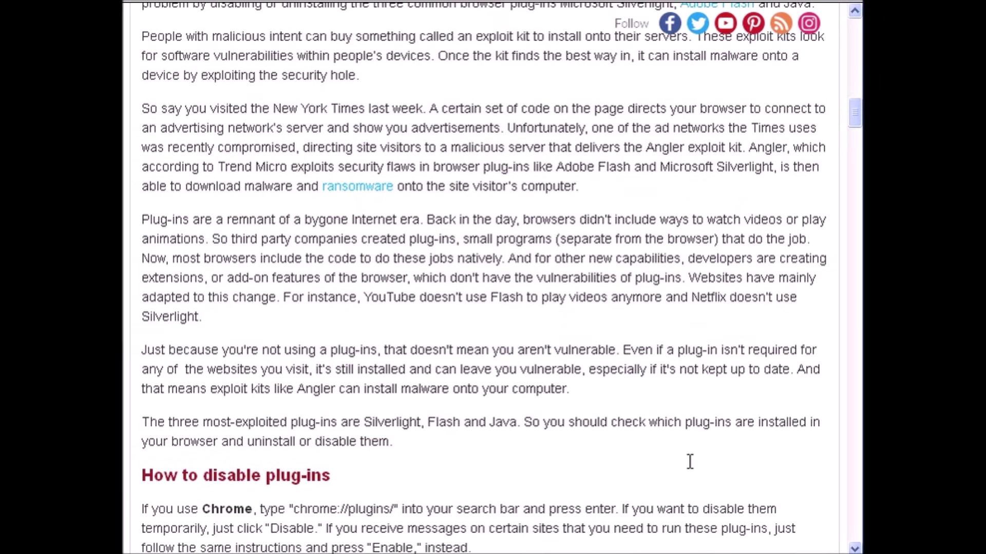
pyautogui.scroll(5, 690, 461)
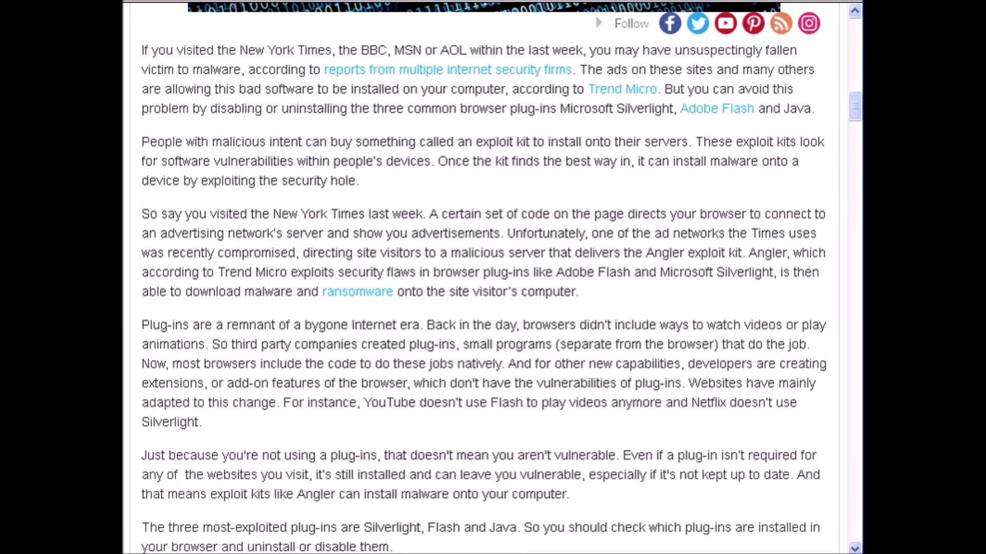
pyautogui.press('F11')
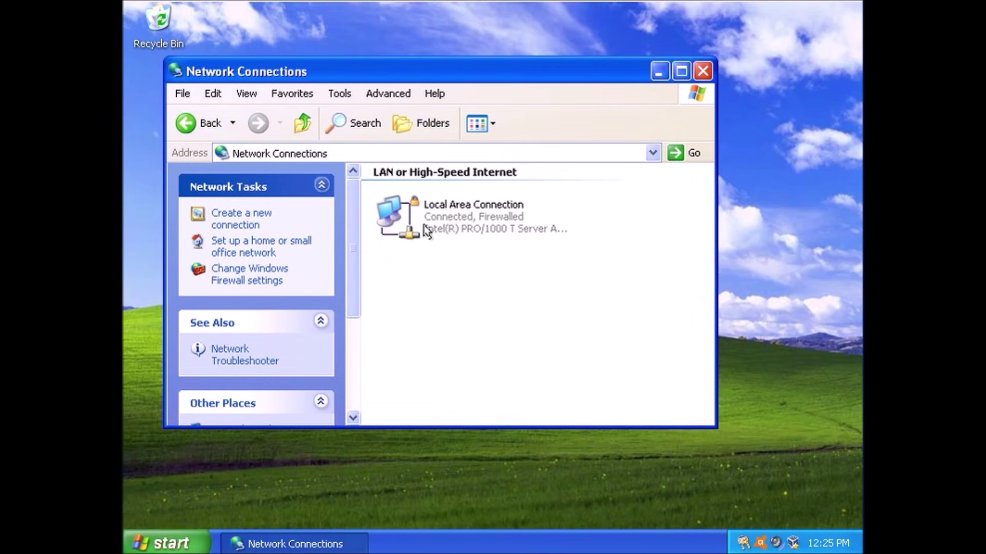
# Disable the Local Area Connection from its context menu.
pyautogui.click(425, 229)
pyautogui.rightClick(427, 219)
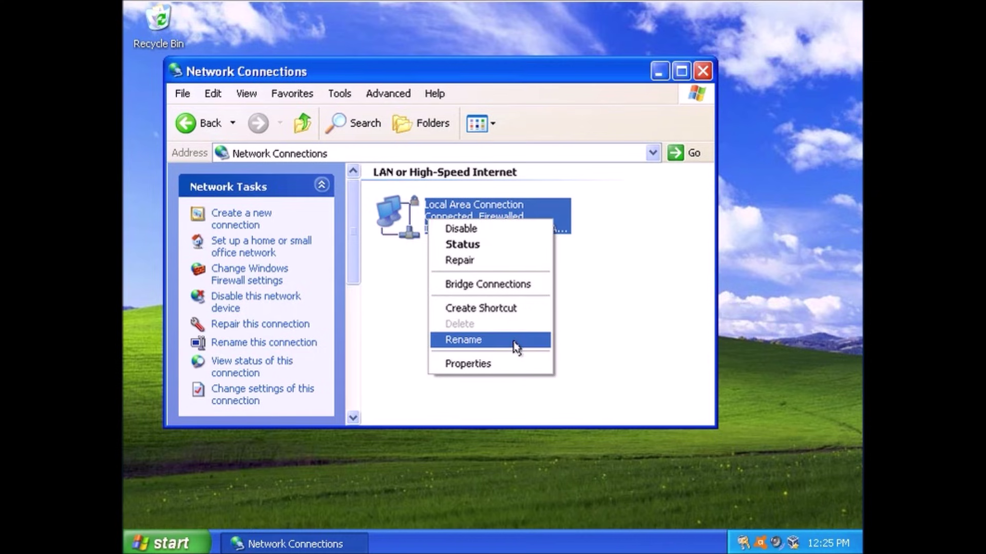
pyautogui.click(490, 231)
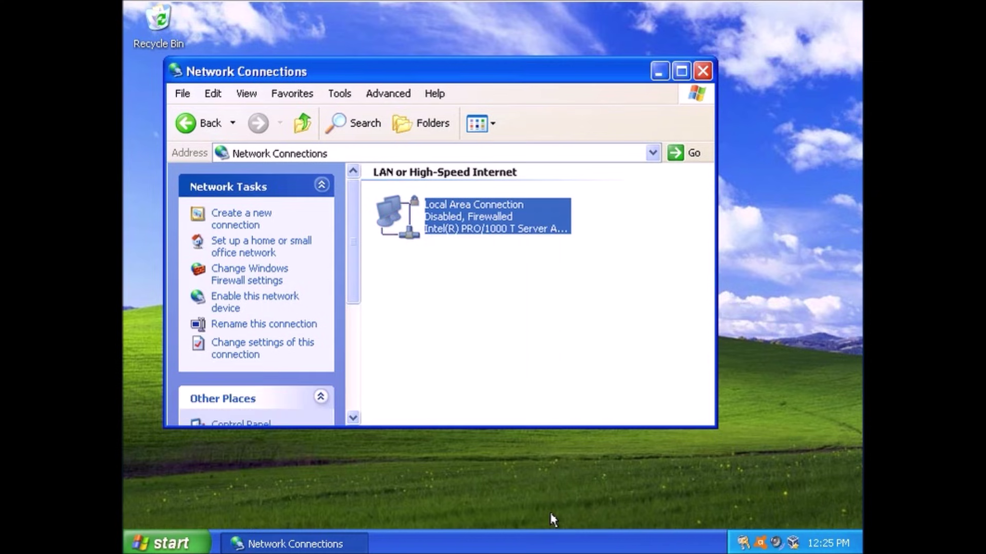
pyautogui.click(589, 399)
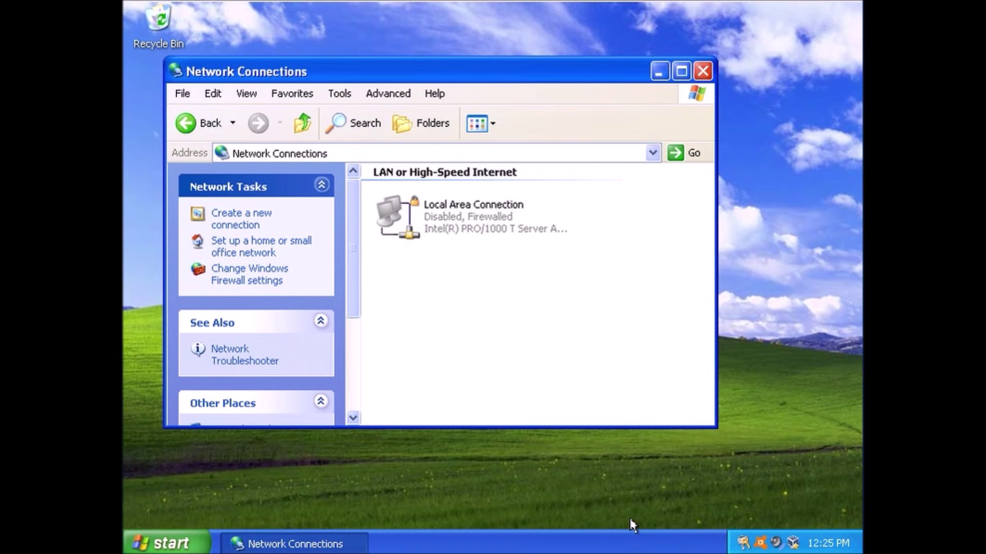
# Re-enable the Local Area Connection so it shows Connected again.
pyautogui.rightClick(484, 231)
pyautogui.click(526, 238)
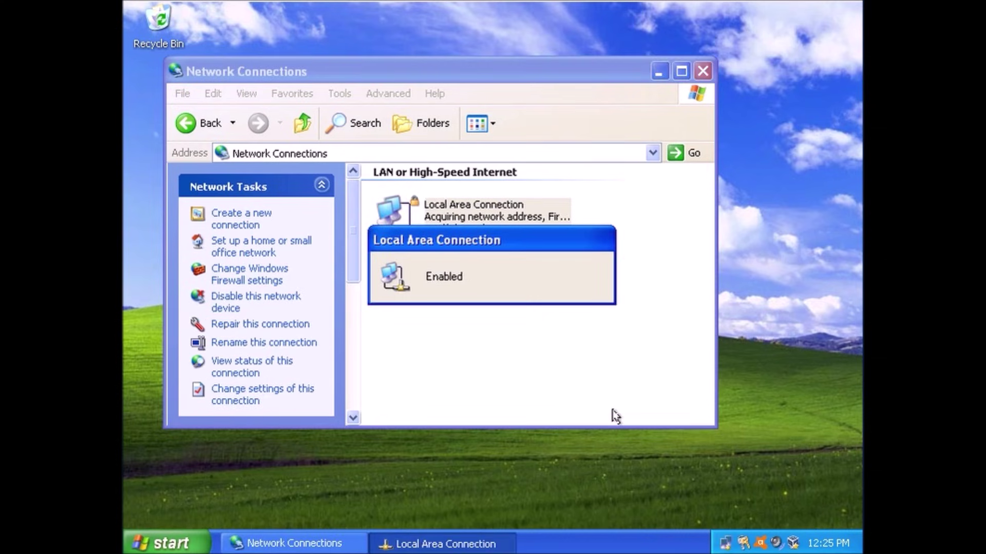
pyautogui.click(643, 454)
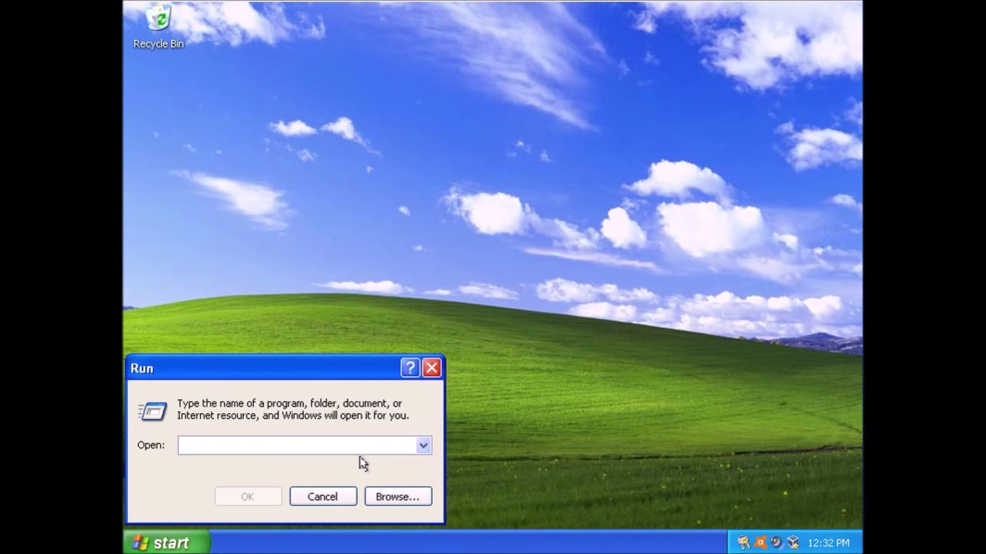
# Open regedit and navigate to HKCU\Software\Microsoft\Windows\CurrentVersion\Policies\Explorer.
pyautogui.write('regedit')
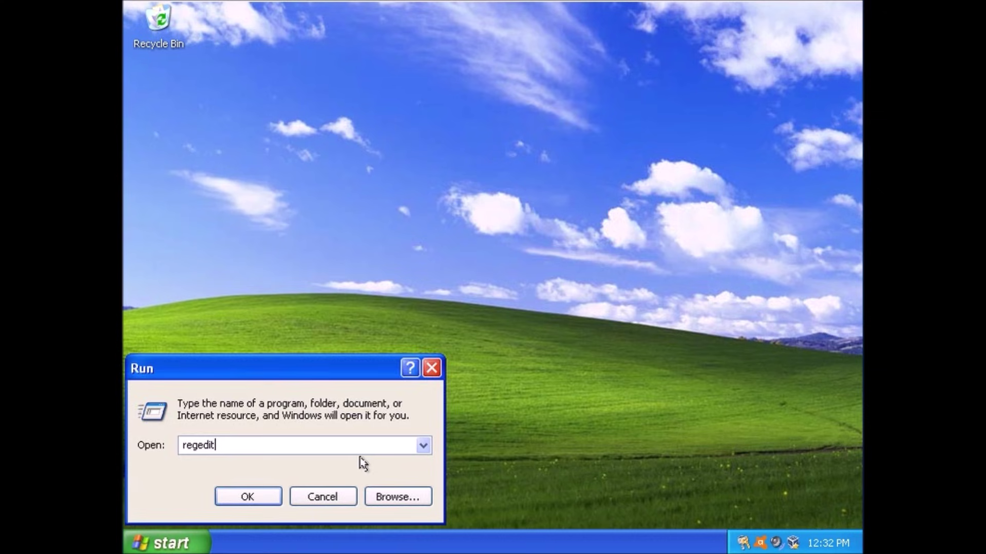
pyautogui.press('Return')
pyautogui.click(217, 168)
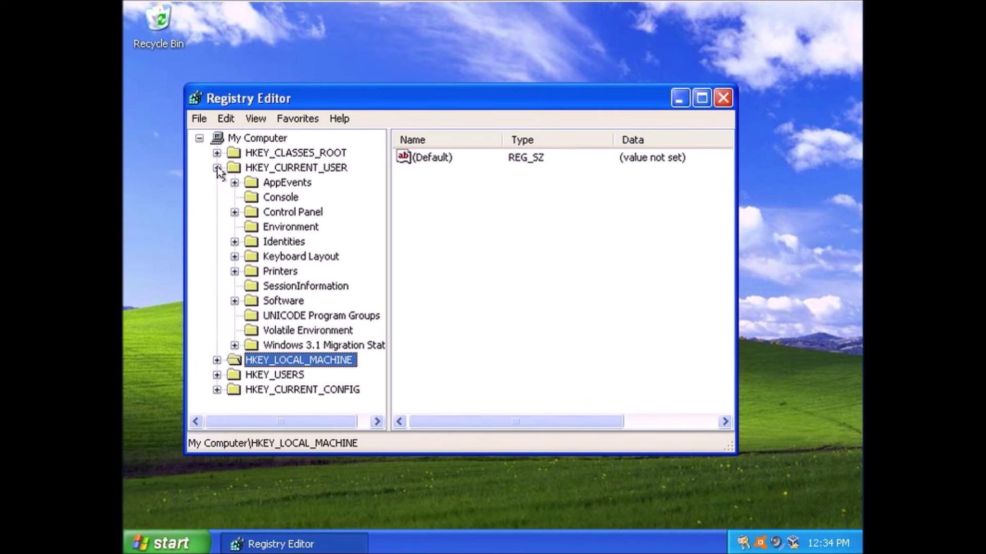
pyautogui.click(235, 301)
pyautogui.click(253, 269)
pyautogui.scroll(-10, 307, 270)
pyautogui.click(269, 196)
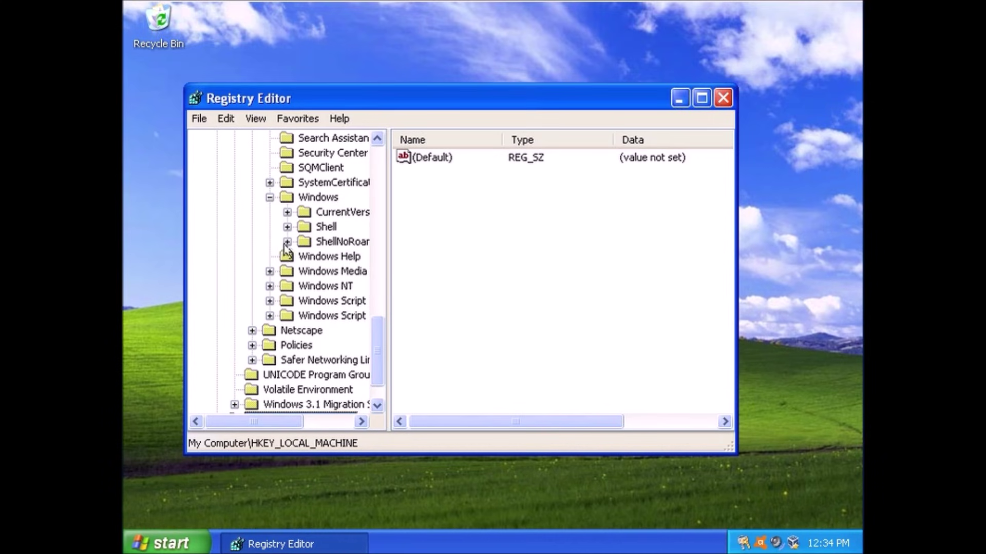
pyautogui.click(287, 212)
pyautogui.click(305, 272)
pyautogui.click(357, 286)
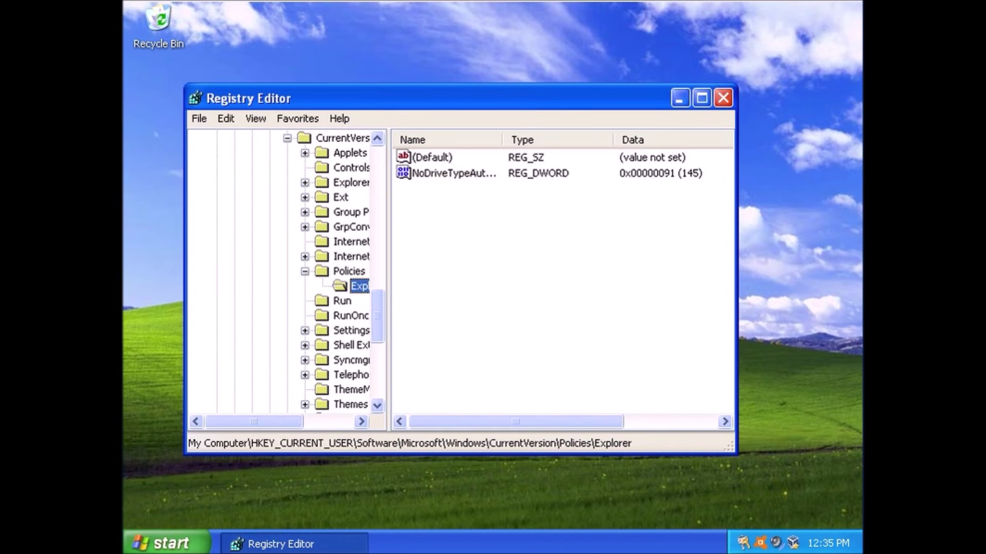
# Set NoDriveTypeAutoRun to ff and close Registry Editor.
pyautogui.doubleClick(529, 175)
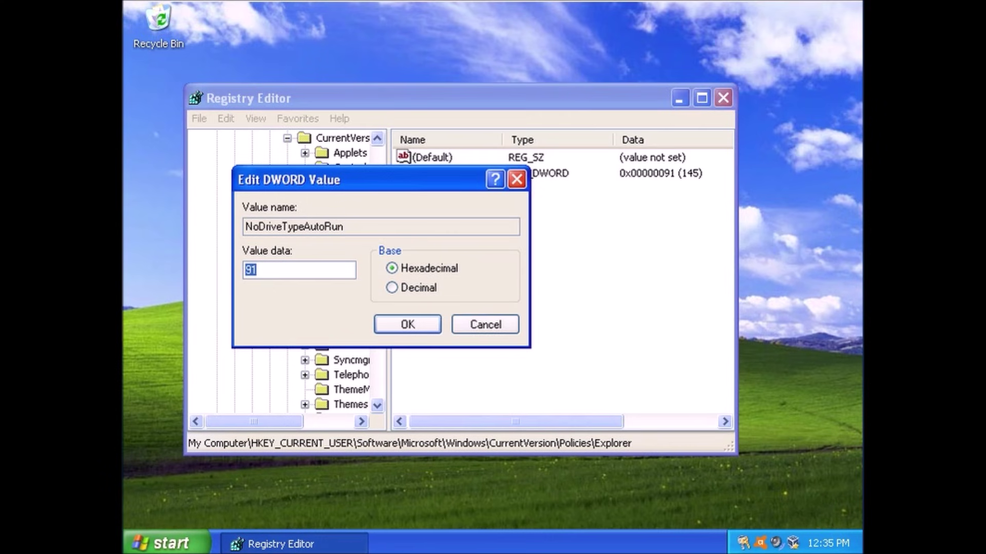
pyautogui.write('ff')
pyautogui.click(405, 326)
pyautogui.hotkey('alt', 'F4')
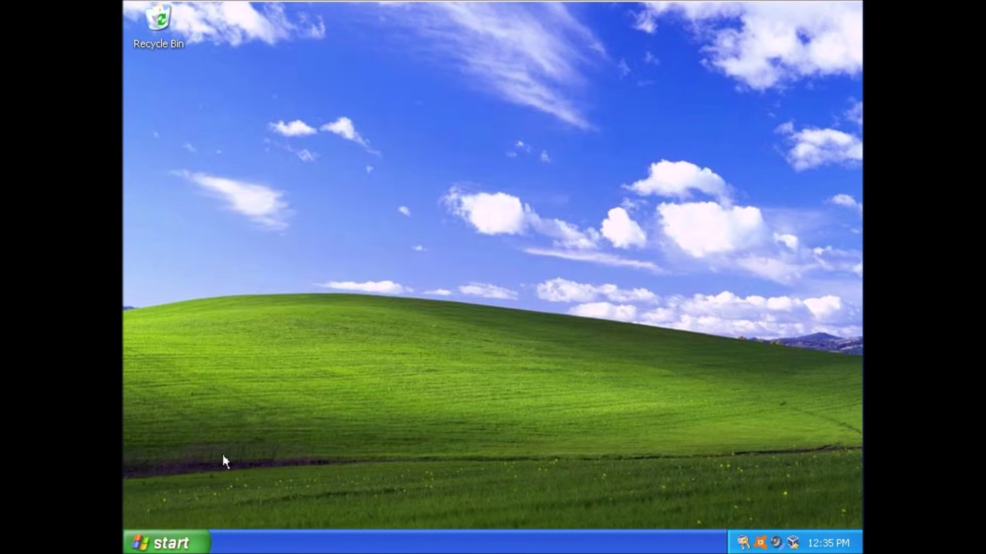
pyautogui.press('super')
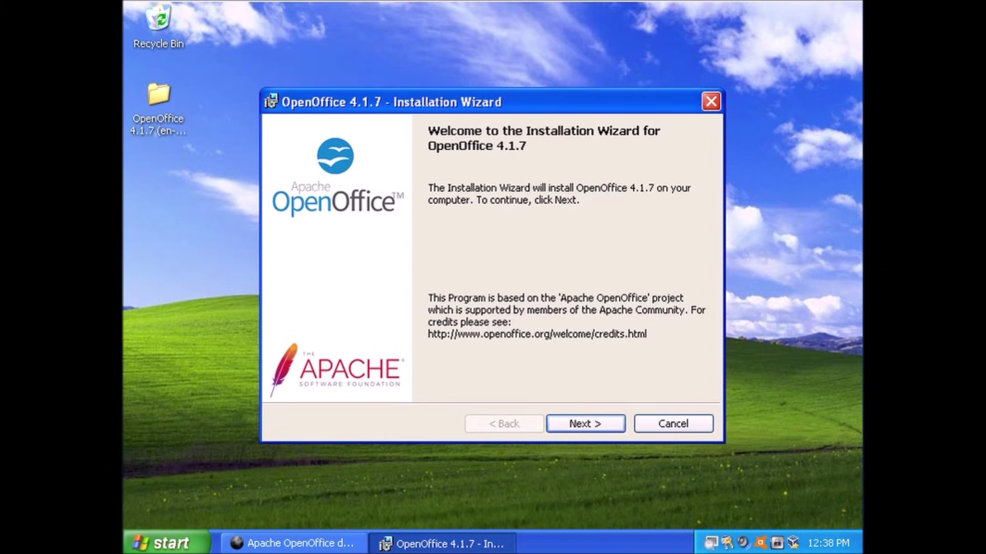
# Install OpenOffice 4.1.7 using the Custom setup type and finish the wizard.
pyautogui.click(601, 428)
pyautogui.click(599, 430)
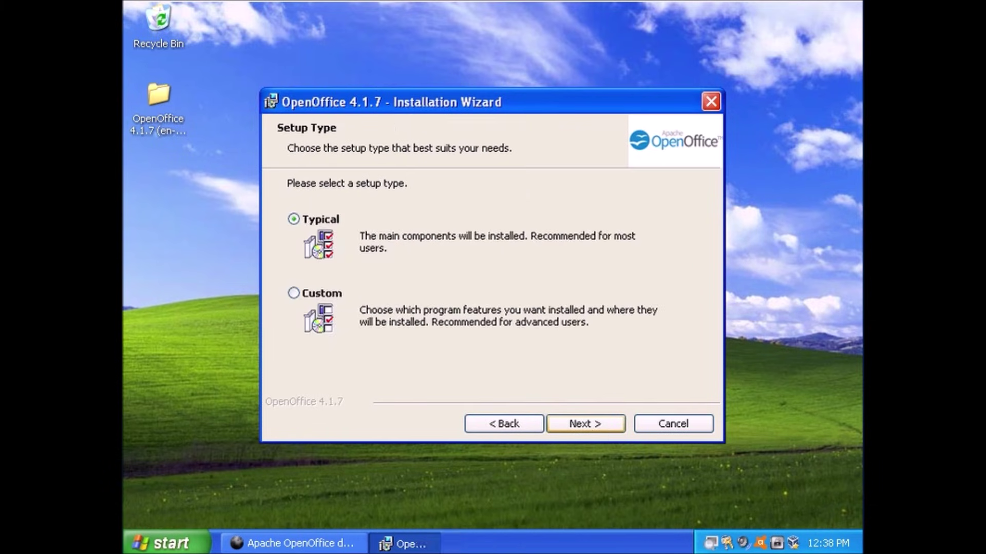
pyautogui.click(308, 295)
pyautogui.click(578, 422)
pyautogui.click(589, 427)
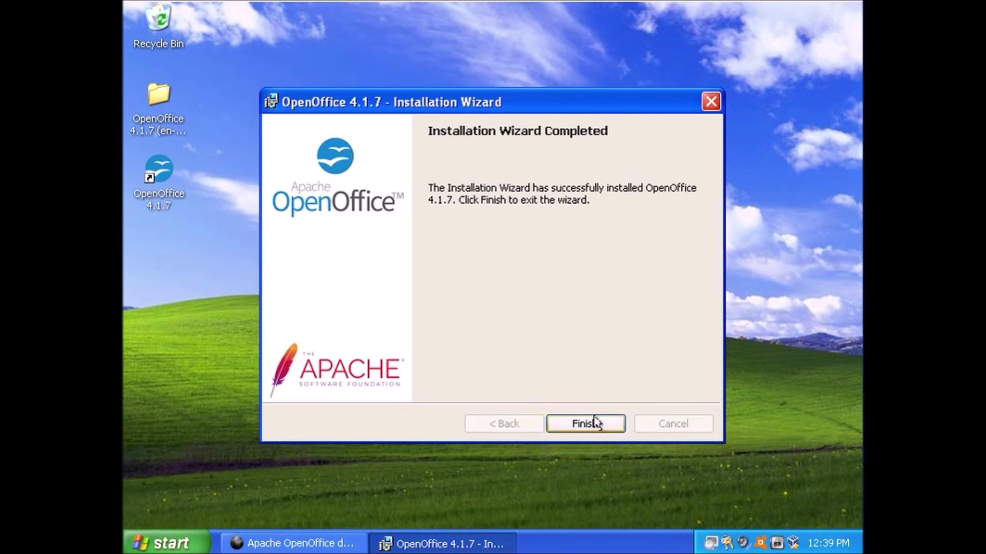
pyautogui.click(593, 423)
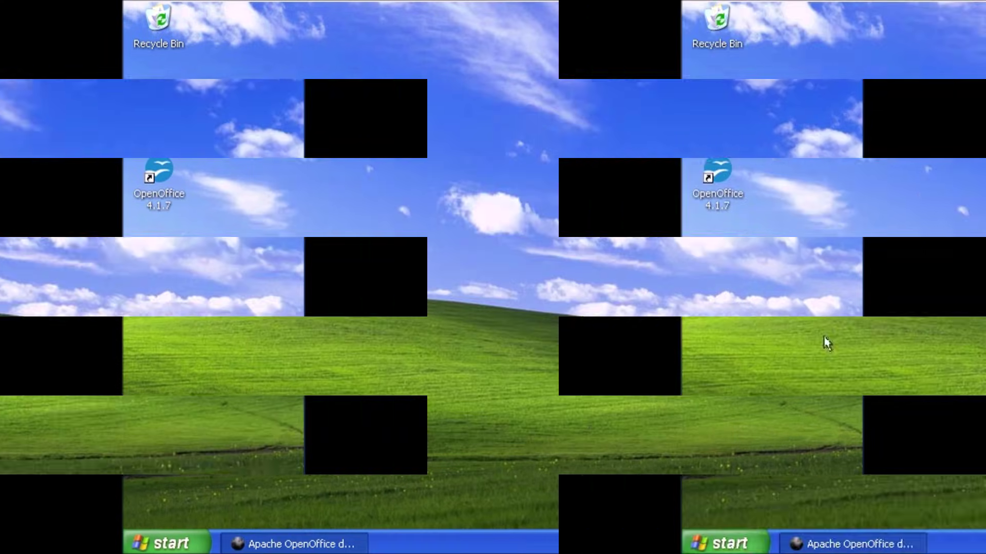
pyautogui.click(154, 540)
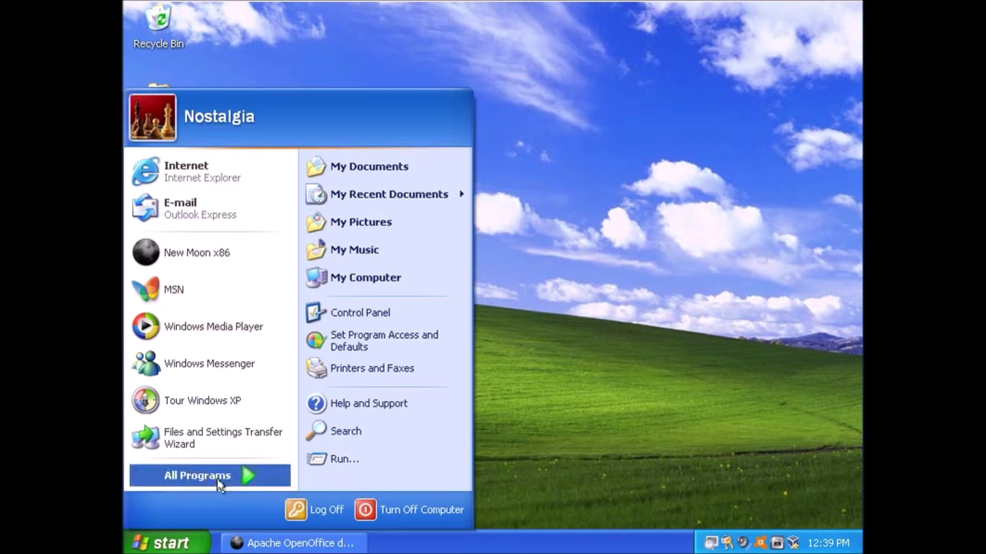
pyautogui.moveTo(197, 475)
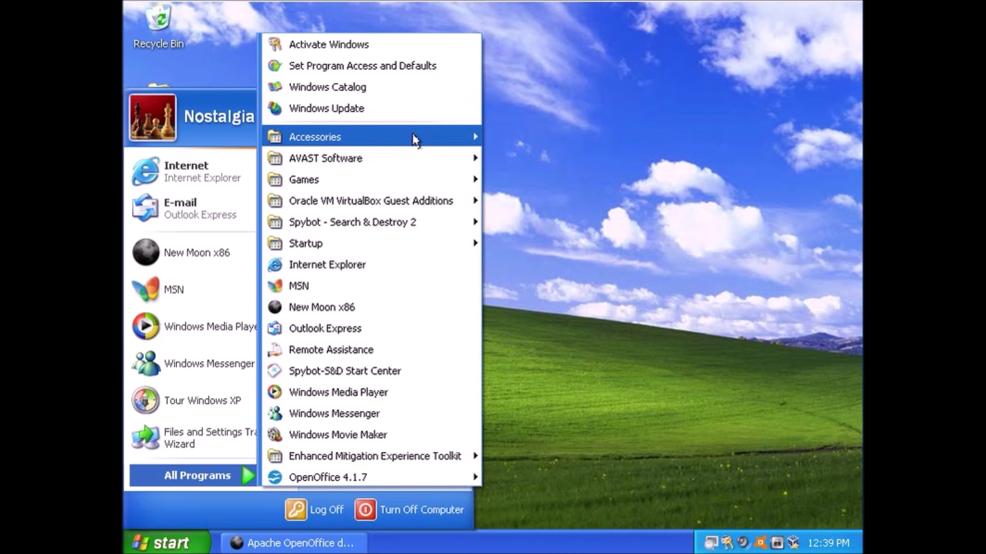
pyautogui.moveTo(315, 136)
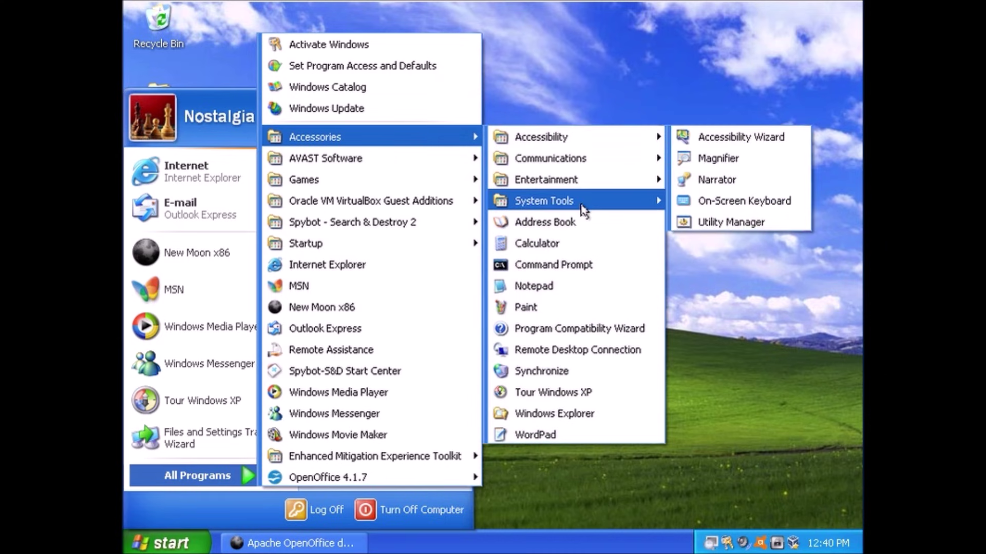
pyautogui.moveTo(543, 200)
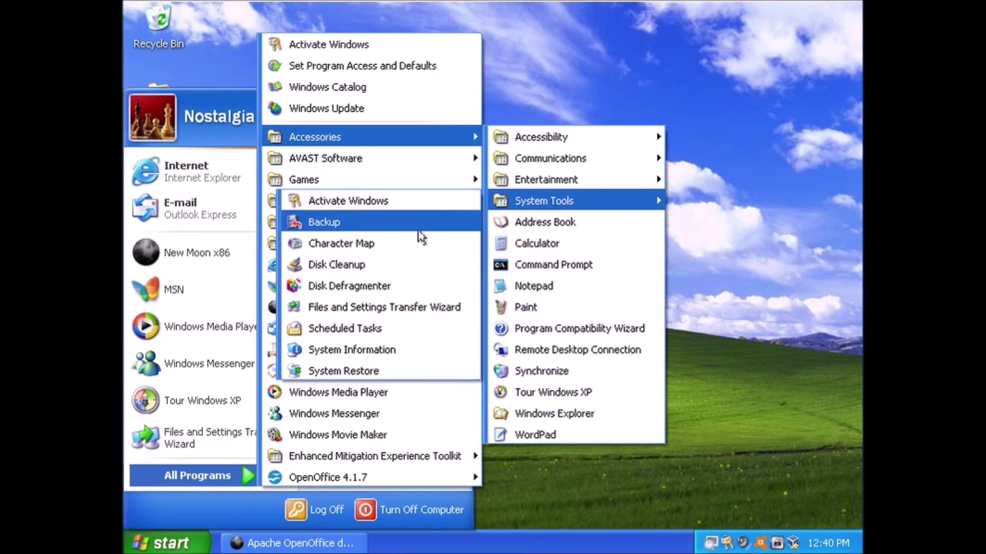
# Launch System Restore, create a restore point named 'Just In Case', then close it.
pyautogui.click(404, 369)
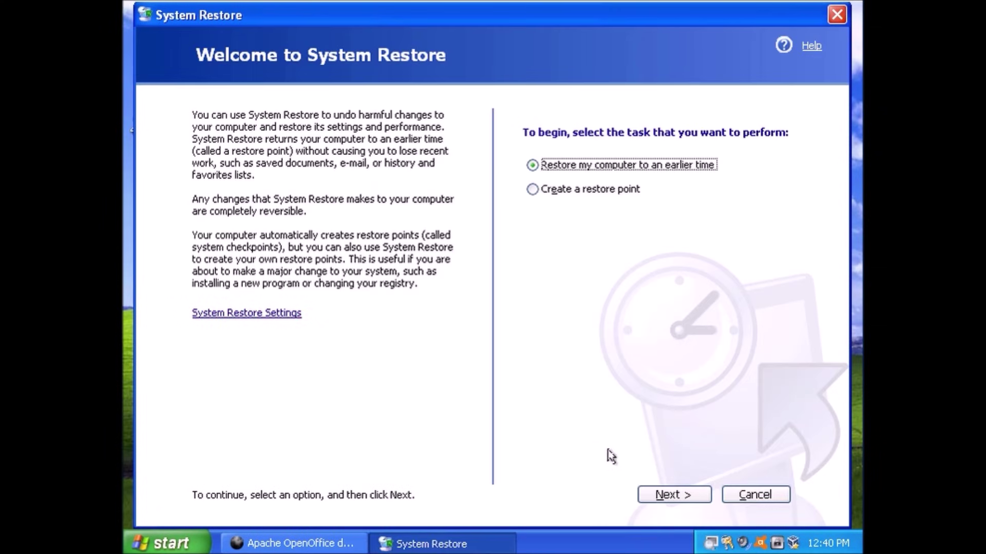
pyautogui.click(565, 201)
pyautogui.click(532, 189)
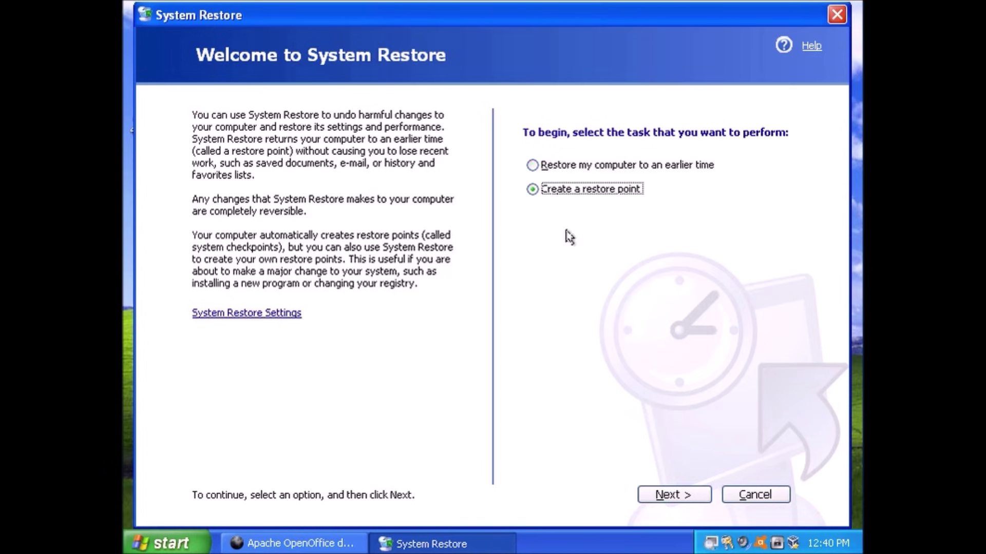
pyautogui.click(685, 494)
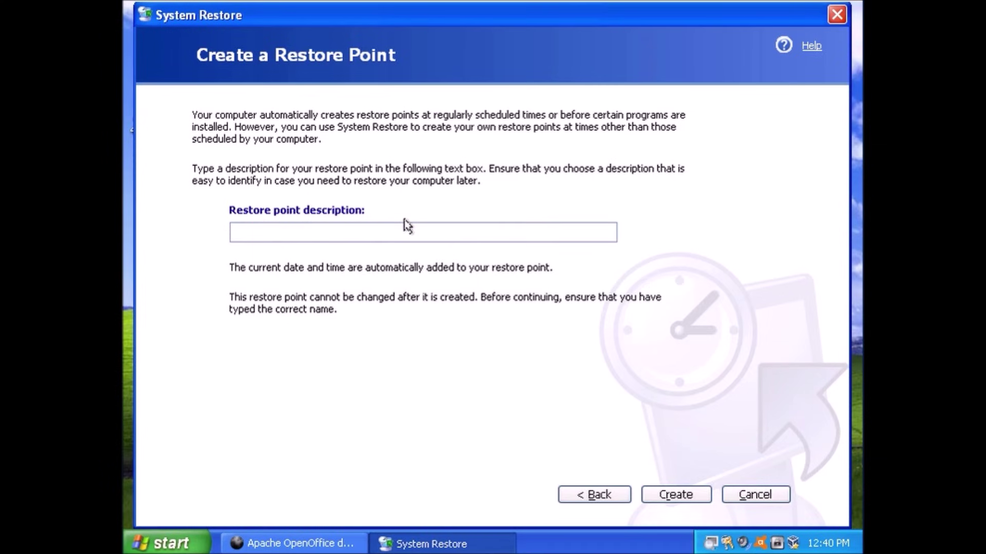
pyautogui.write('Just In C')
pyautogui.write('ase')
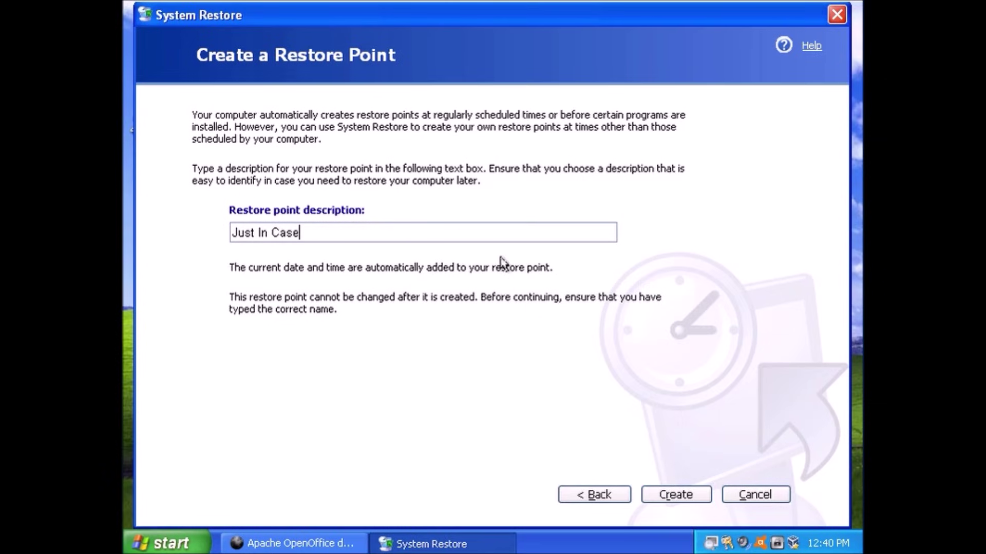
pyautogui.click(651, 502)
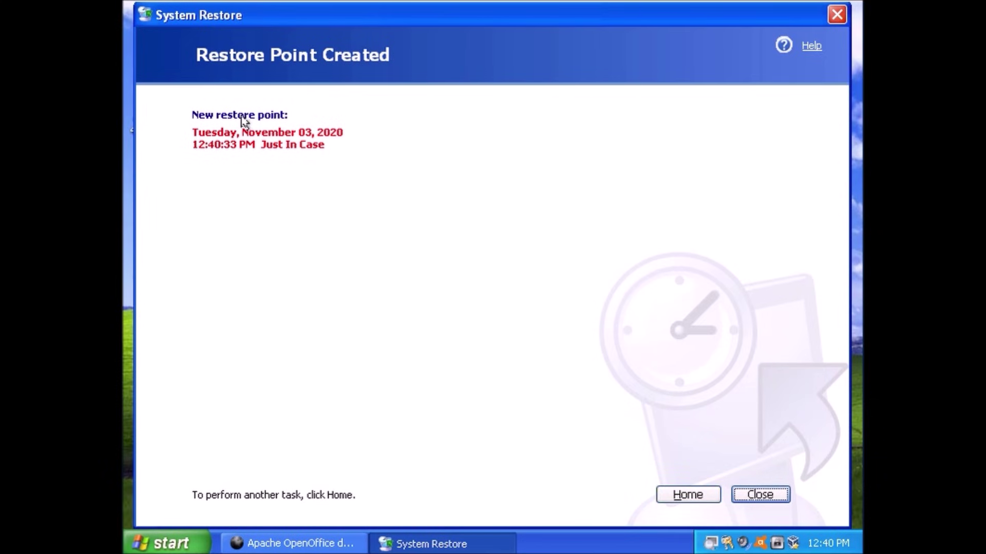
pyautogui.click(691, 494)
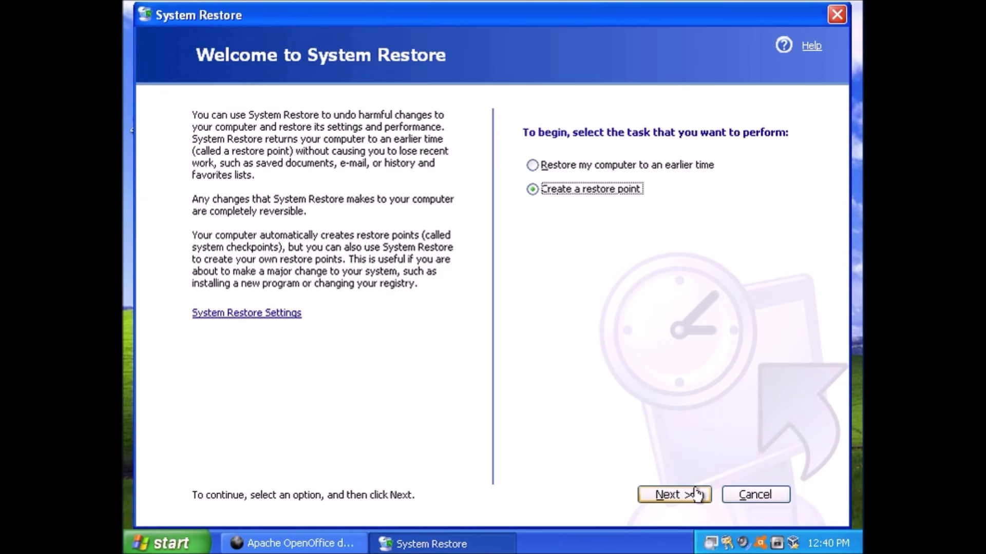
pyautogui.click(837, 15)
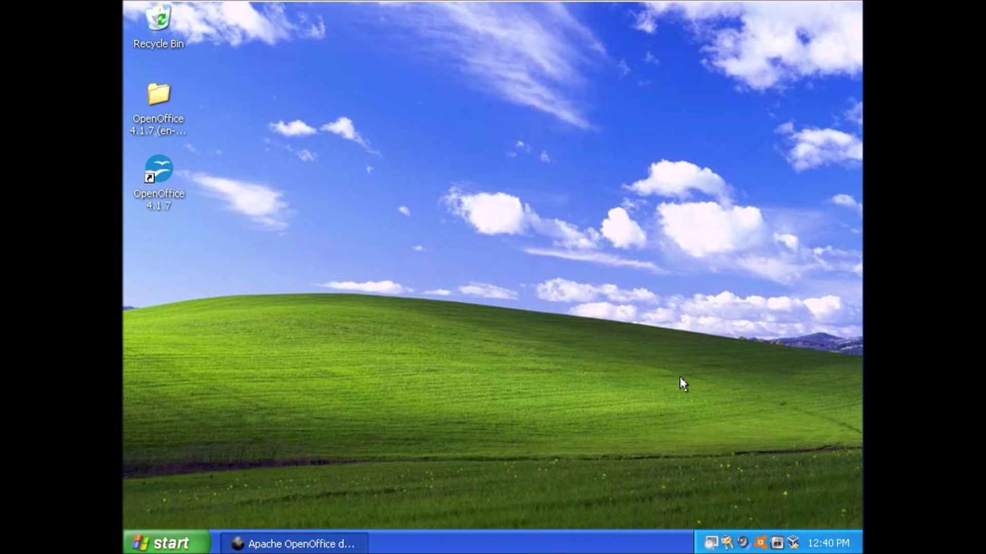
# Launch New Moon and load the Adventures in Nostalgia YouTube channel.
pyautogui.click(165, 543)
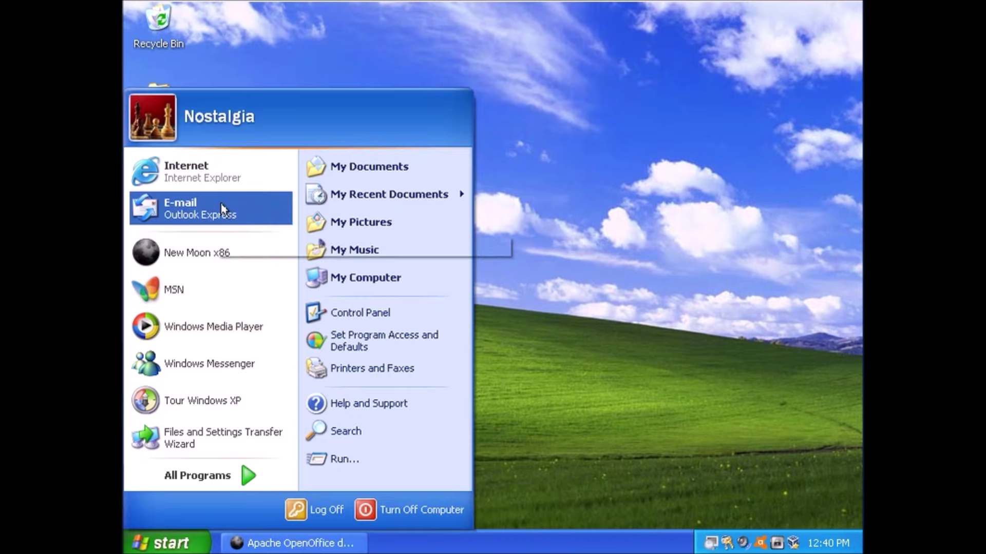
pyautogui.click(240, 252)
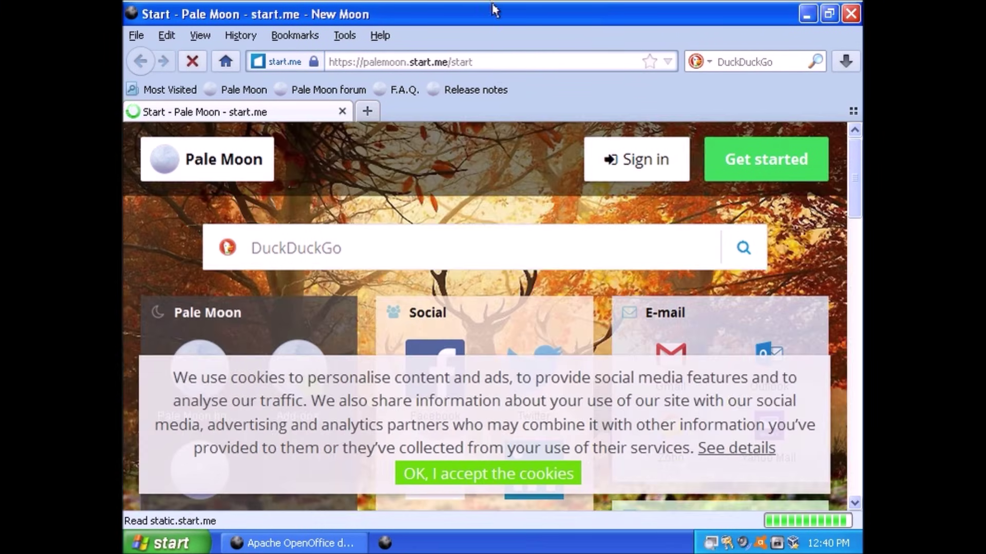
pyautogui.click(457, 61)
pyautogui.write('youtube.com/c/a')
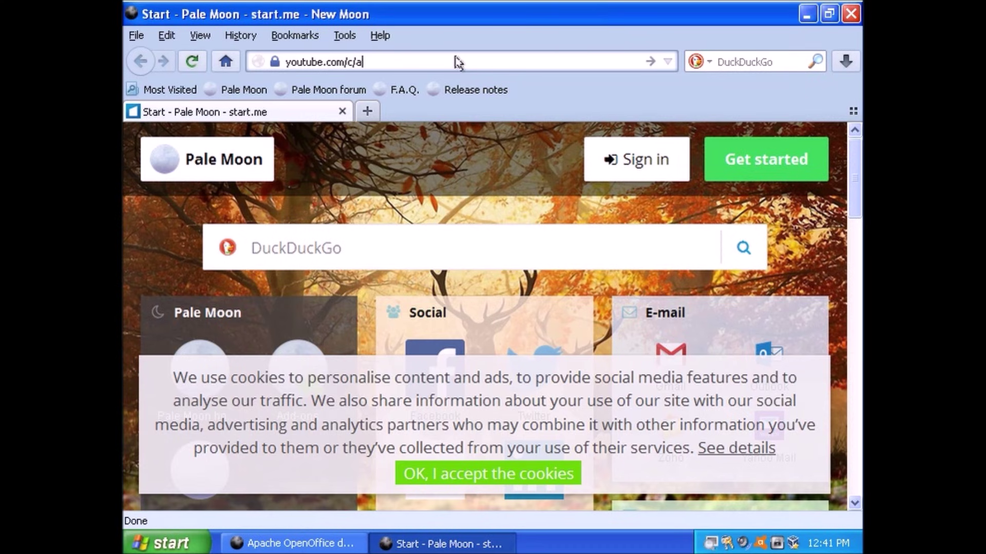
pyautogui.write('dventuresinnosta')
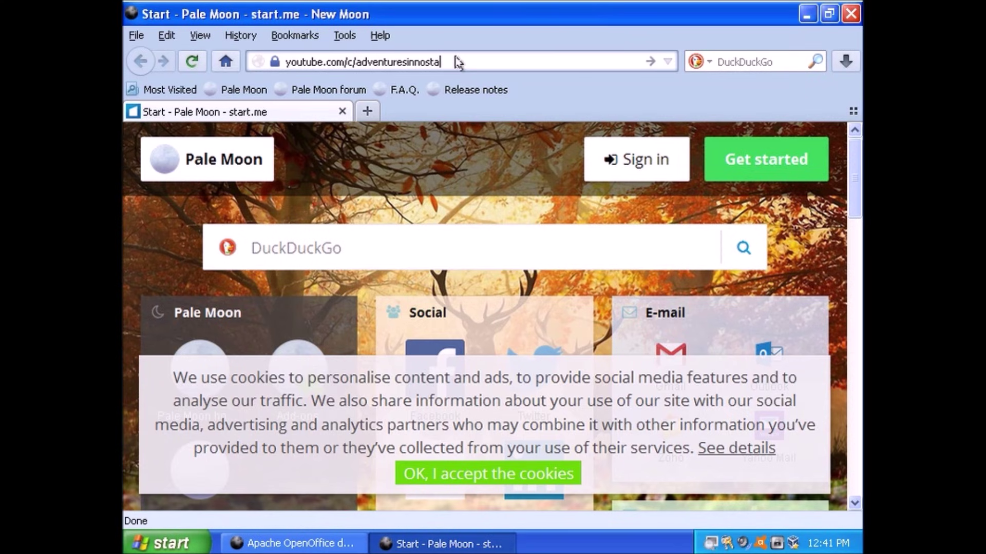
pyautogui.write('ia')
pyautogui.press('Return')
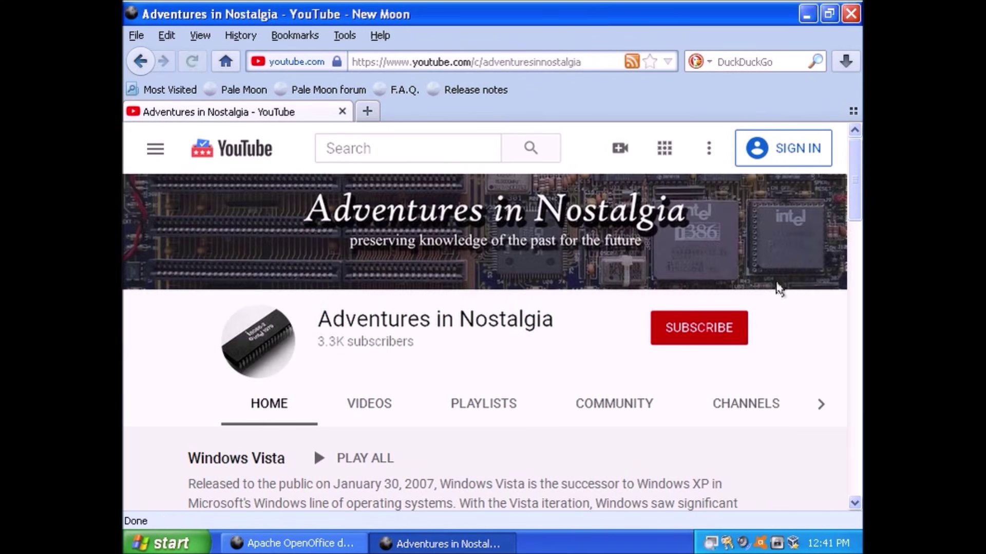
# Scroll the channel page down to its Popular uploads row.
pyautogui.scroll(-2, 724, 302)
pyautogui.scroll(-3, 724, 302)
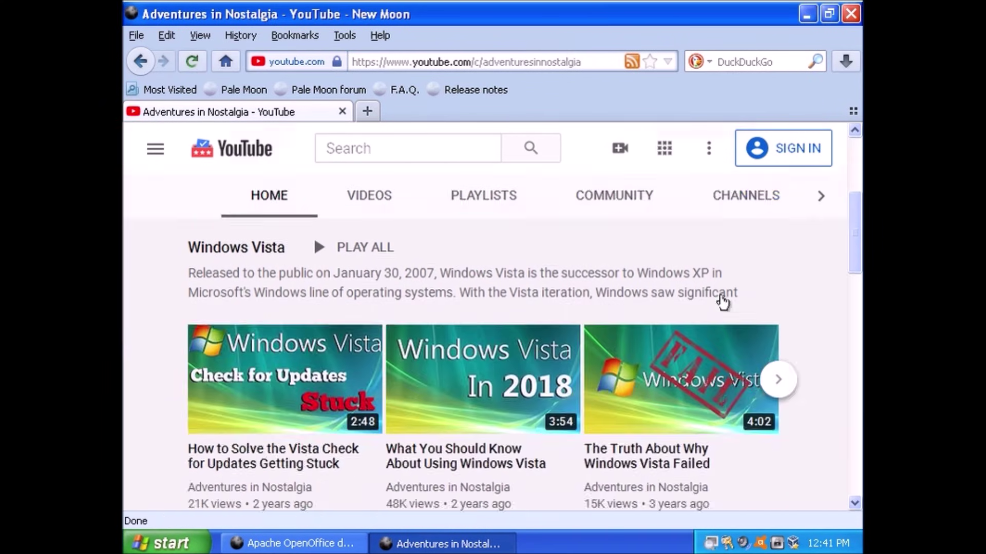
pyautogui.scroll(-2, 724, 302)
pyautogui.scroll(-5, 723, 302)
pyautogui.scroll(-3, 723, 302)
pyautogui.scroll(-4, 722, 301)
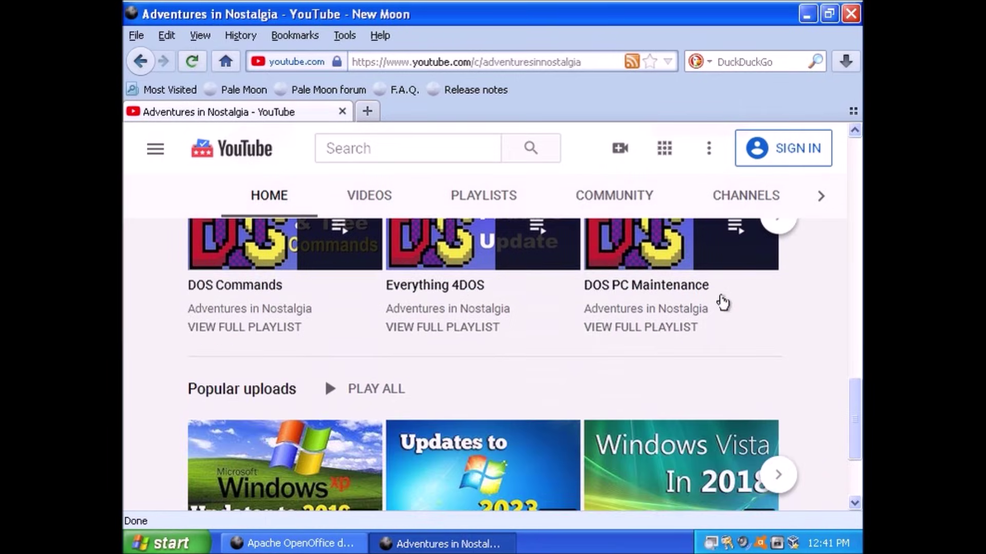
pyautogui.scroll(-3, 723, 301)
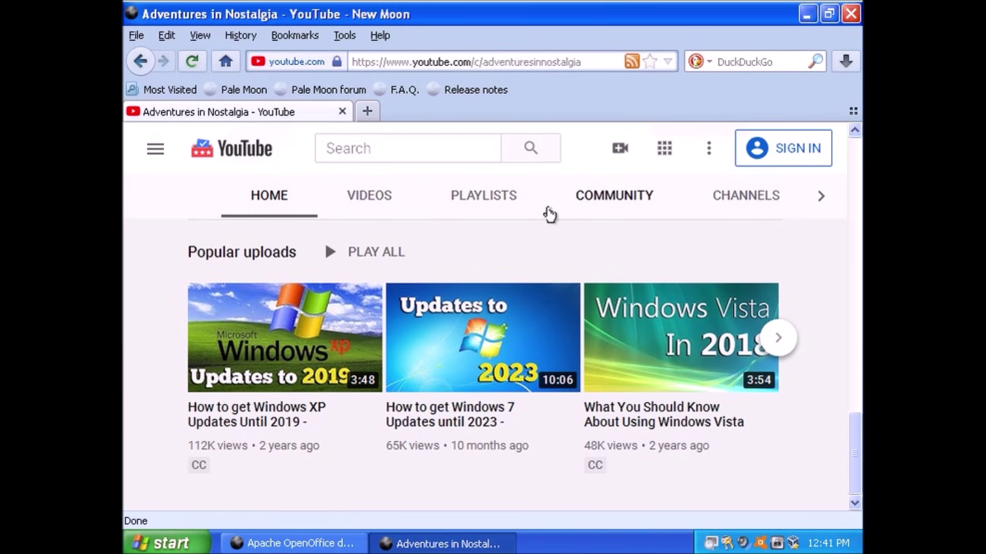